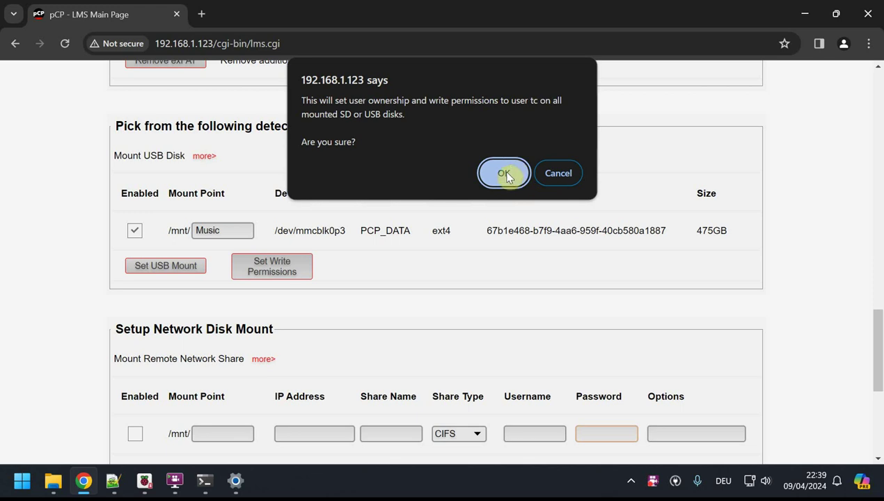
# Try to set write permissions on the mounted disks and return to the LMS settings page.
pyautogui.click(505, 174)
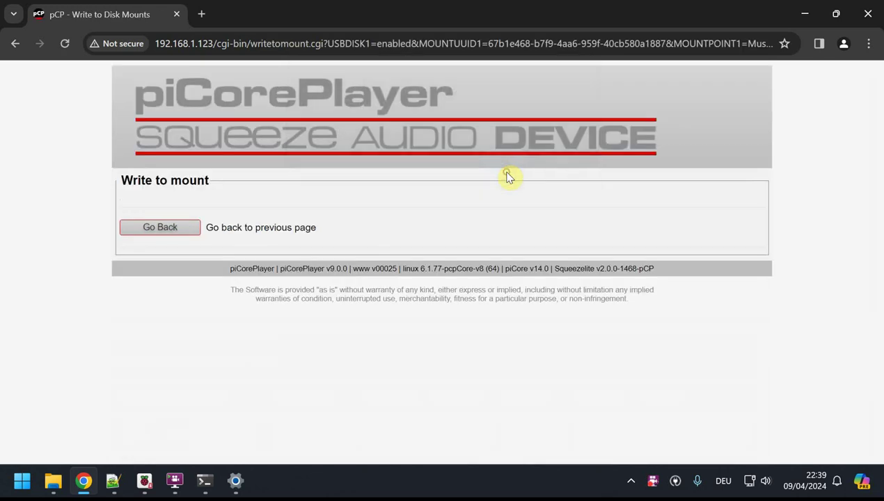
pyautogui.click(197, 230)
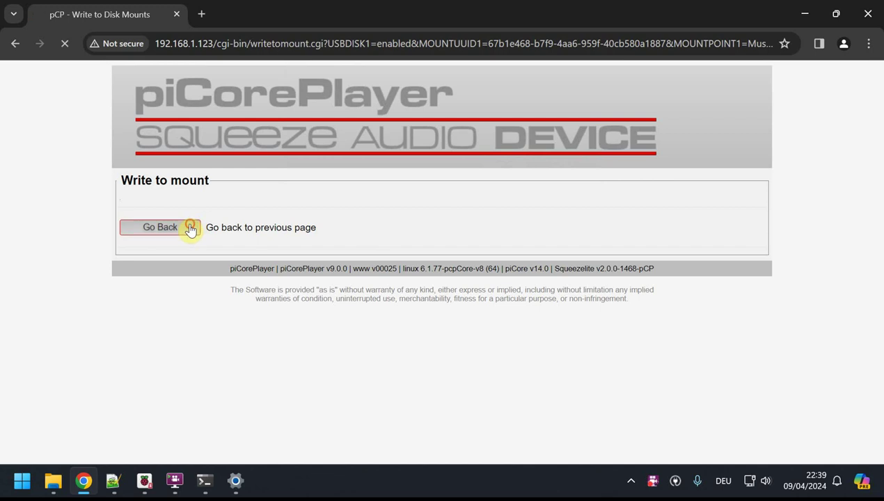
# Enable the PCP_DATA partition with mount point /mnt/Music, apply the USB mount and return to the LMS settings page.
pyautogui.scroll(-3, 382, 312)
pyautogui.scroll(-15, 382, 312)
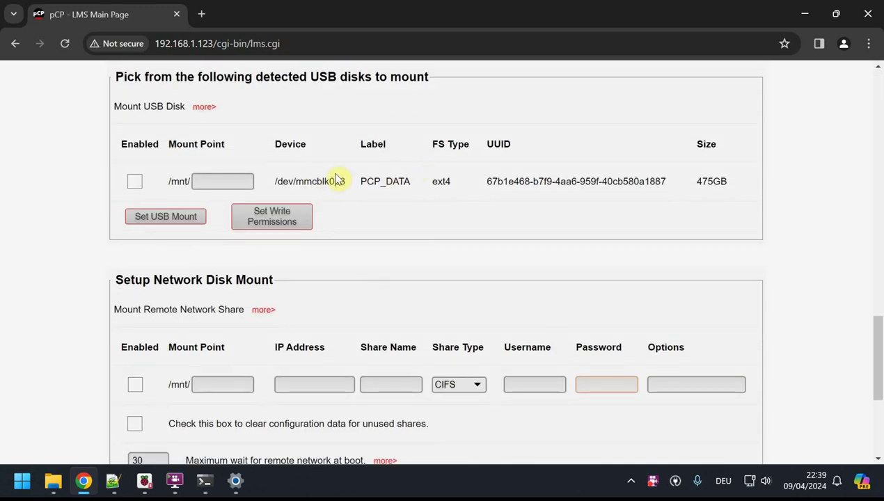
pyautogui.scroll(2, 409, 227)
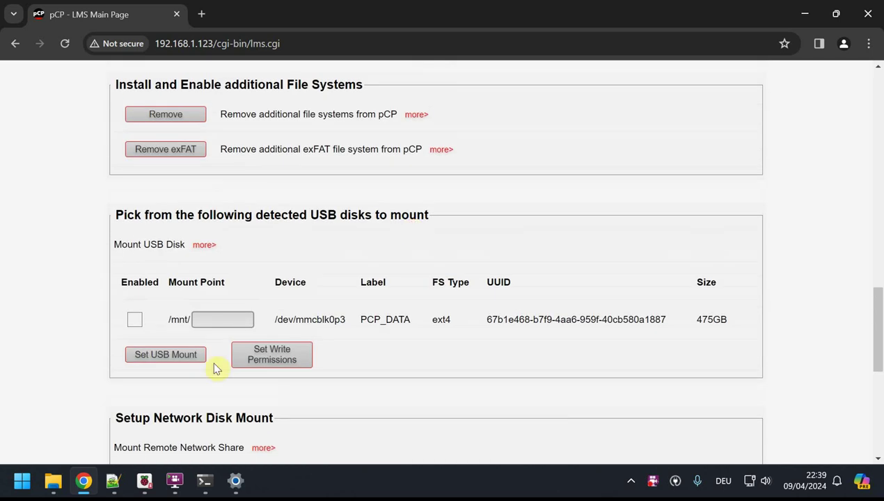
pyautogui.click(135, 320)
pyautogui.click(225, 321)
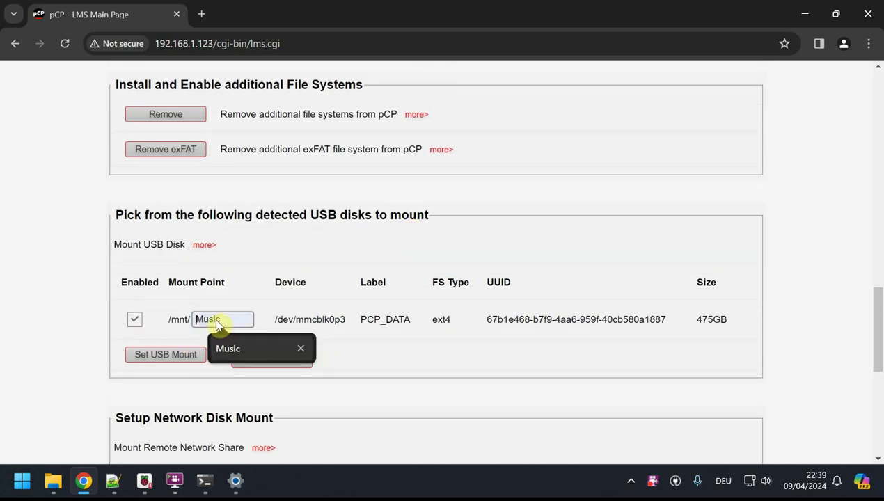
pyautogui.click(230, 348)
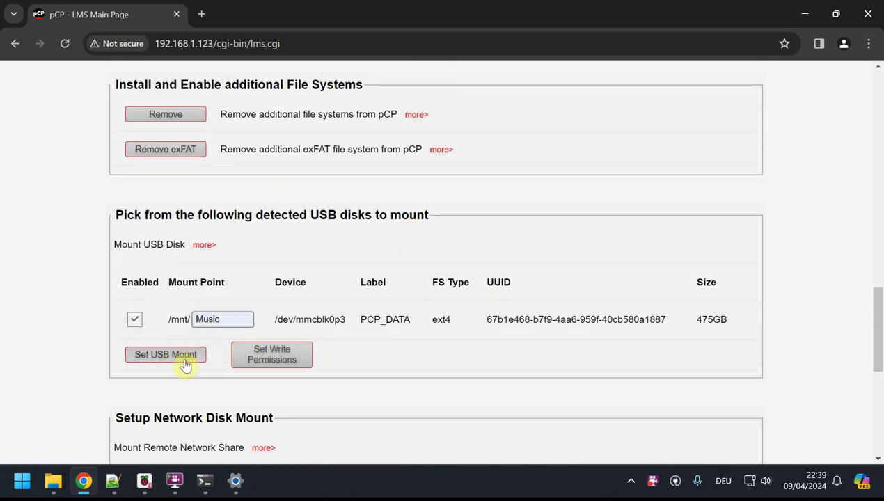
pyautogui.scroll(-1, 198, 358)
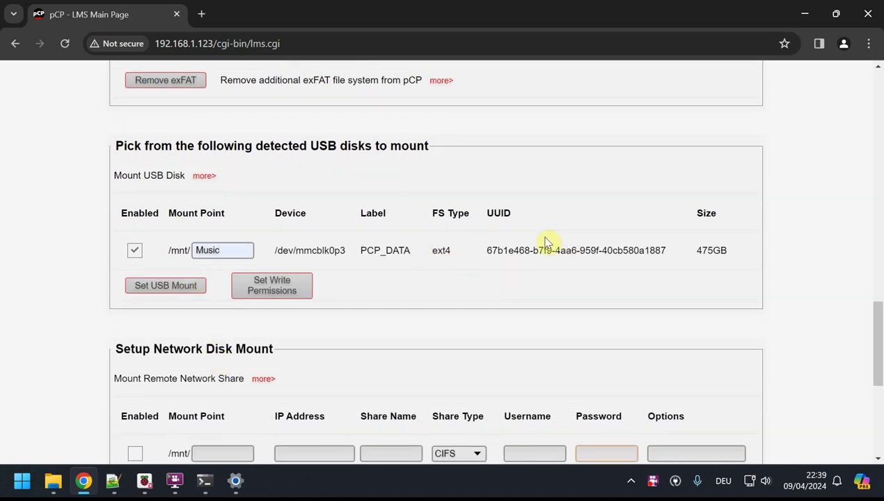
pyautogui.click(183, 286)
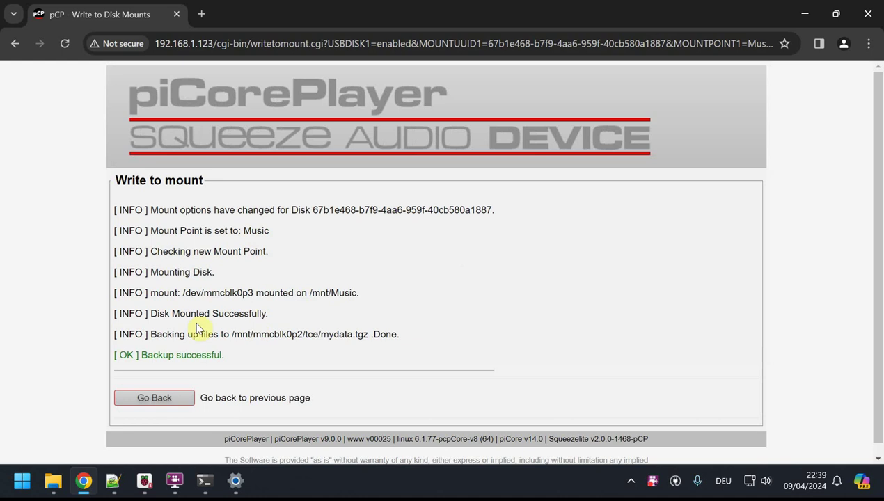
pyautogui.click(154, 399)
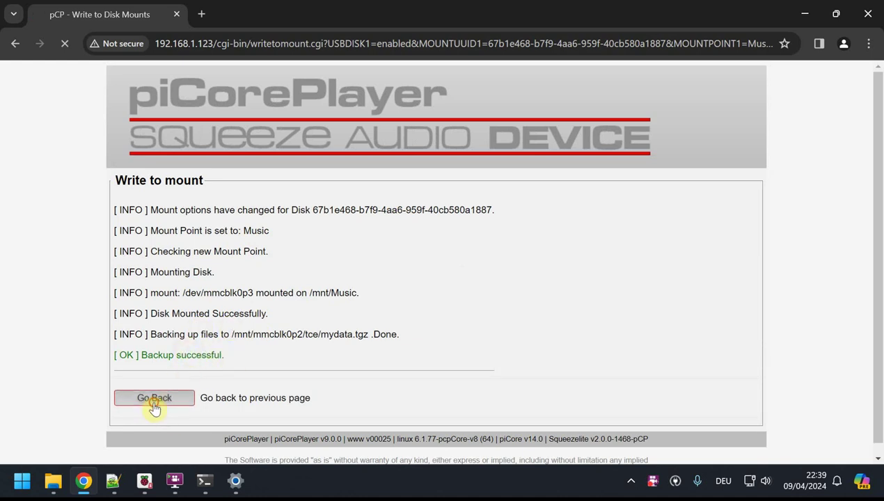
# Set write permissions on the disk mounted at /mnt/Music and return to the LMS settings page.
pyautogui.scroll(-15, 286, 332)
pyautogui.scroll(-4, 284, 301)
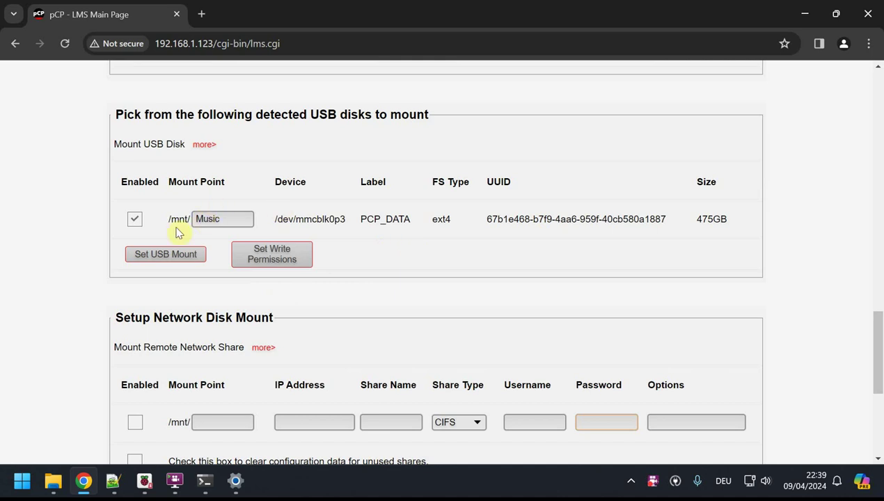
pyautogui.click(293, 258)
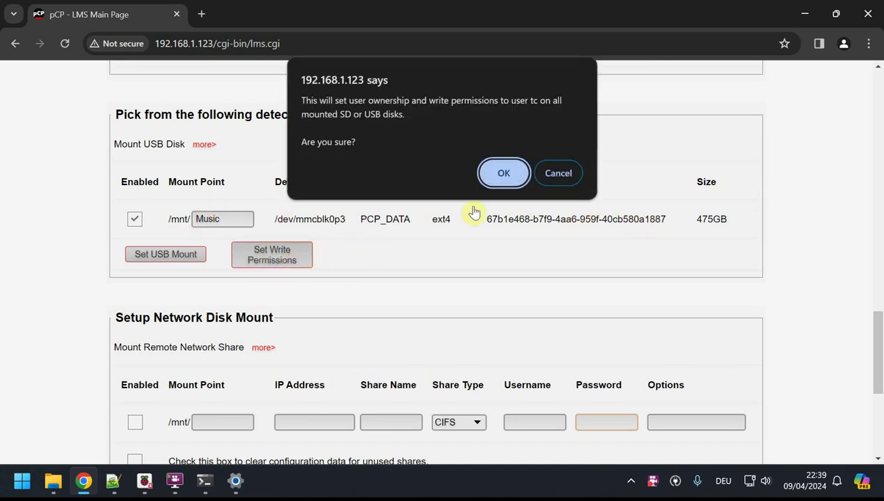
pyautogui.click(510, 177)
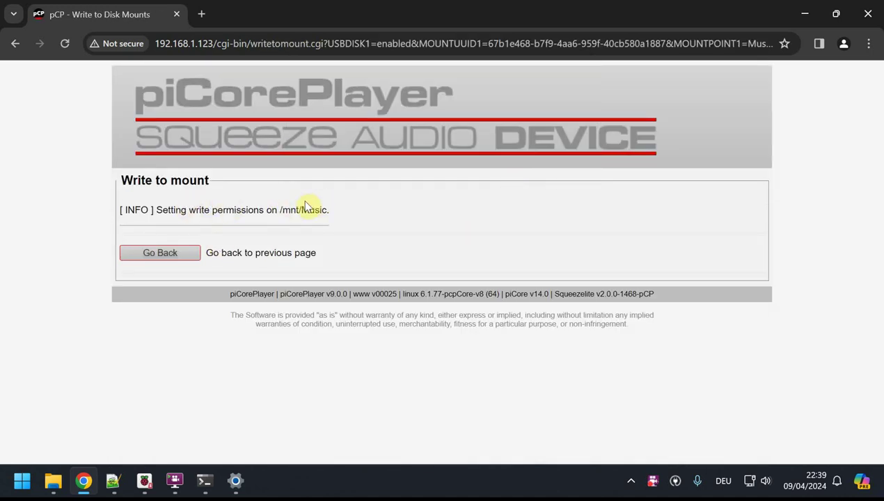
pyautogui.moveTo(274, 209); pyautogui.dragTo(310, 209)
pyautogui.click(336, 205)
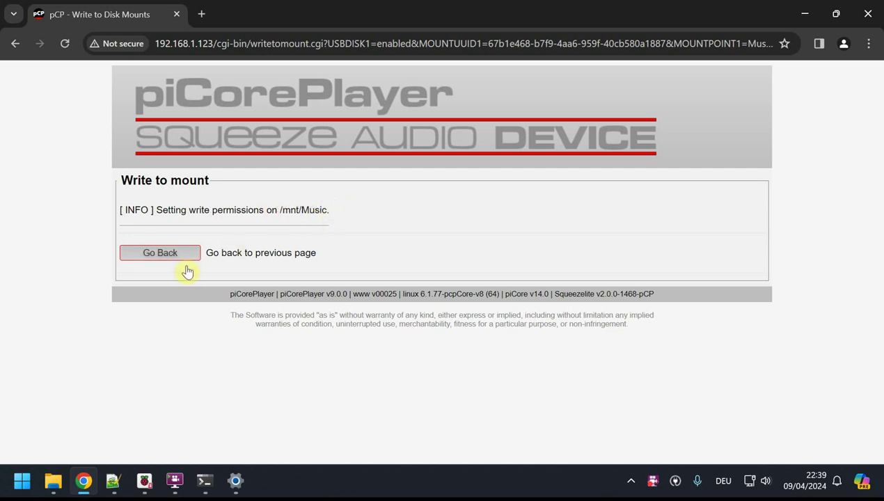
pyautogui.click(160, 253)
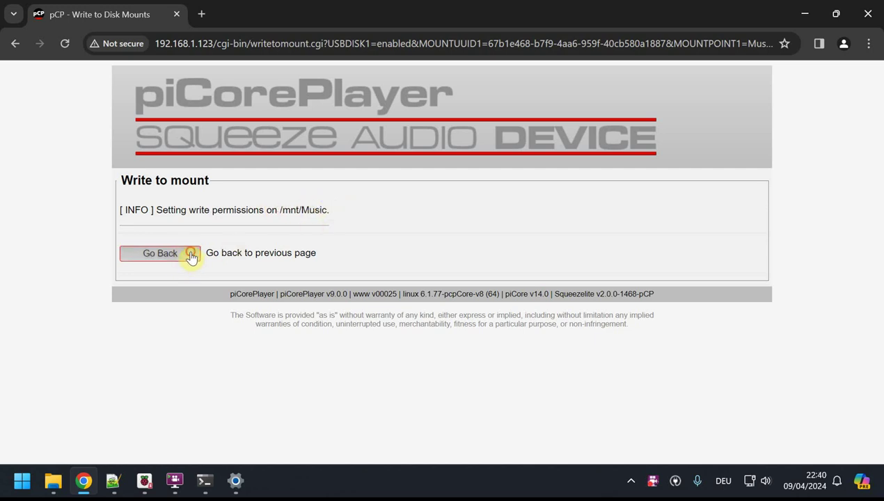
# Install Samba for pCP from the Samba share setup section.
pyautogui.scroll(-10, 379, 309)
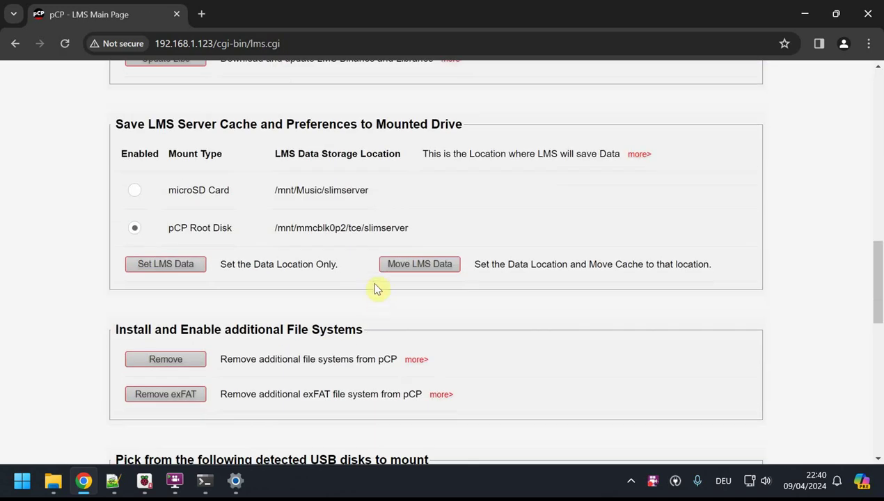
pyautogui.scroll(-3, 311, 205)
pyautogui.scroll(-2, 311, 205)
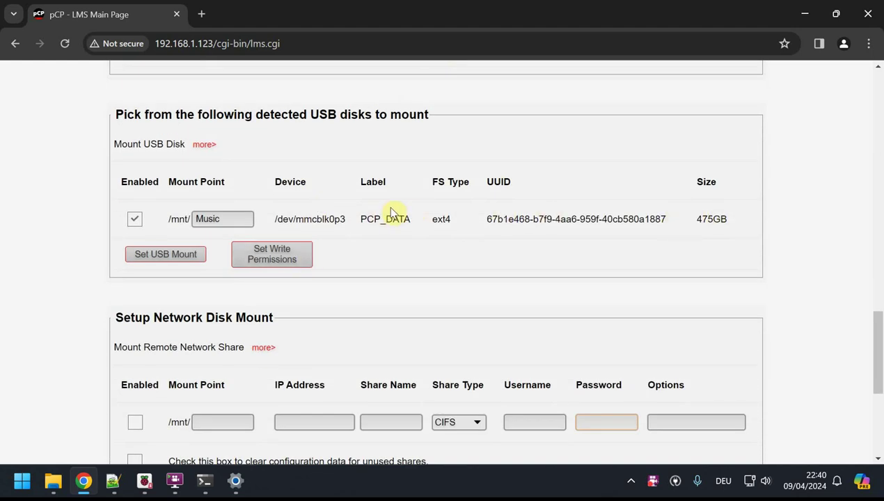
pyautogui.scroll(-1, 348, 270)
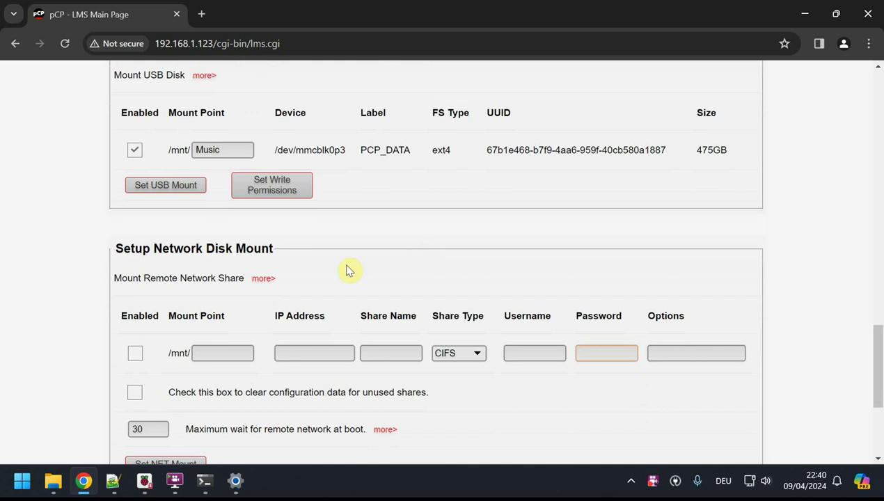
pyautogui.scroll(-1, 235, 272)
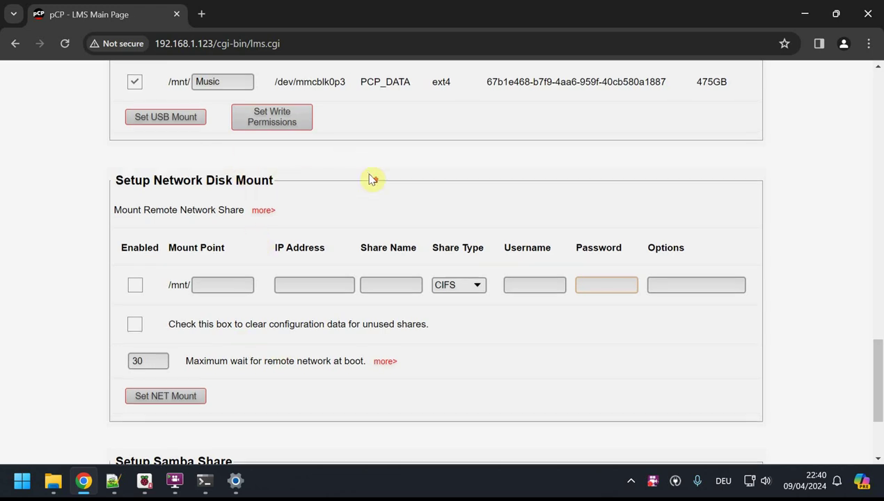
pyautogui.scroll(1, 379, 201)
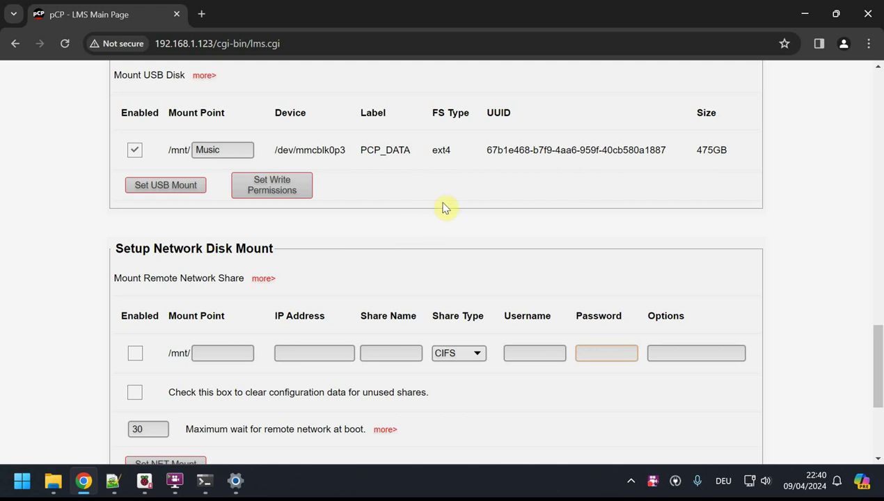
pyautogui.scroll(-1, 415, 210)
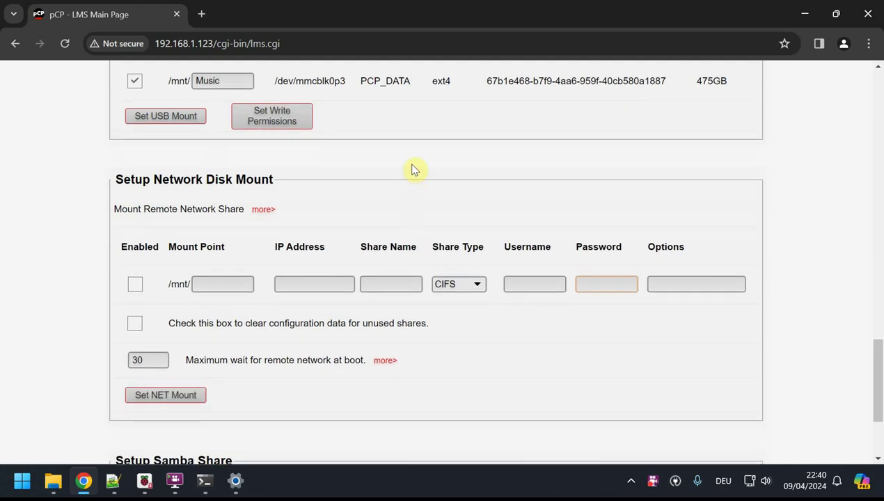
pyautogui.scroll(-2, 418, 162)
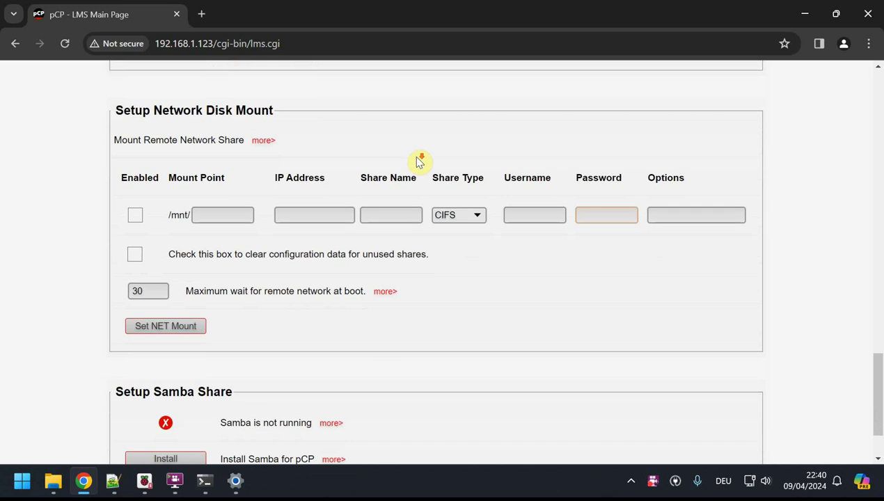
pyautogui.scroll(-1, 240, 303)
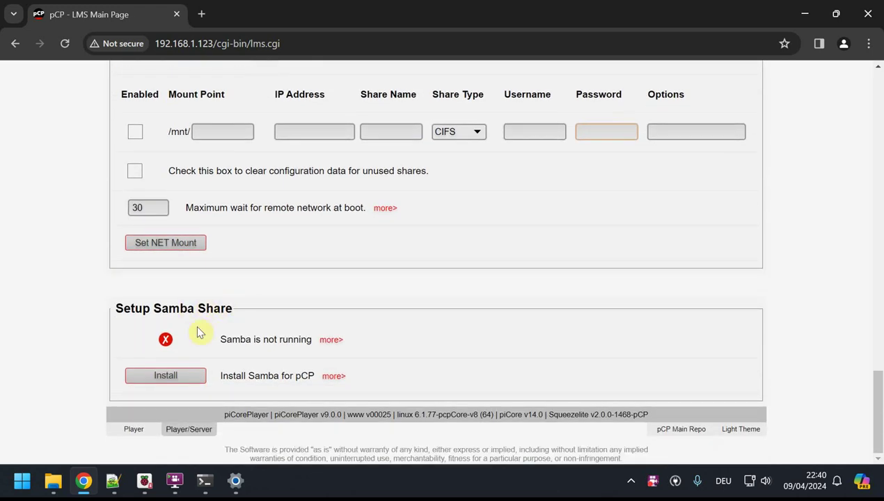
pyautogui.click(179, 379)
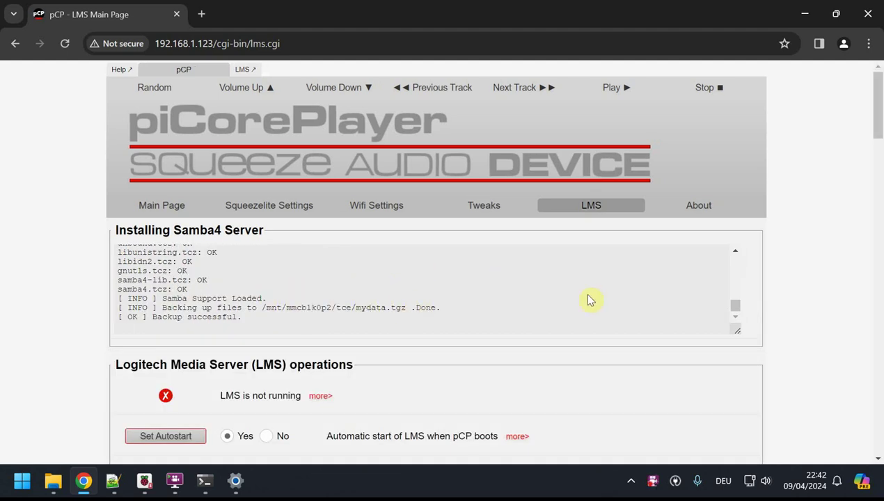
# Name the Samba share Music and enter /mnt/data as its share path.
pyautogui.moveTo(879, 82); pyautogui.dragTo(870, 381)
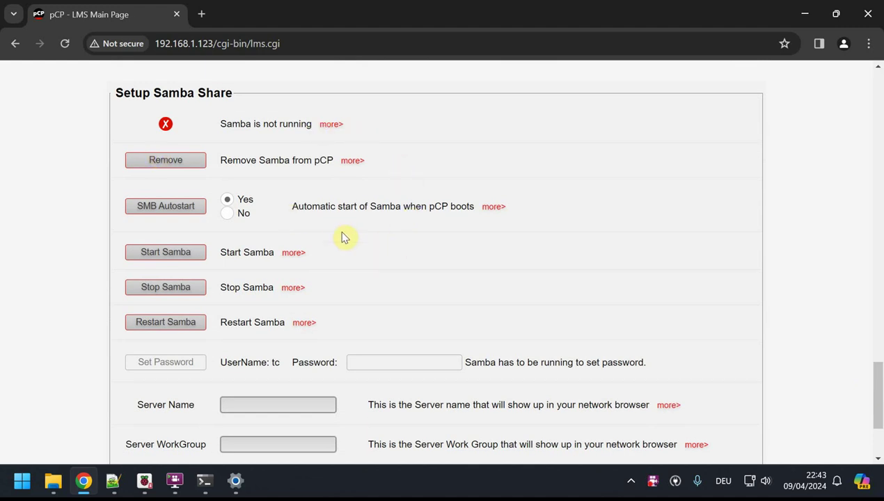
pyautogui.scroll(-3, 395, 257)
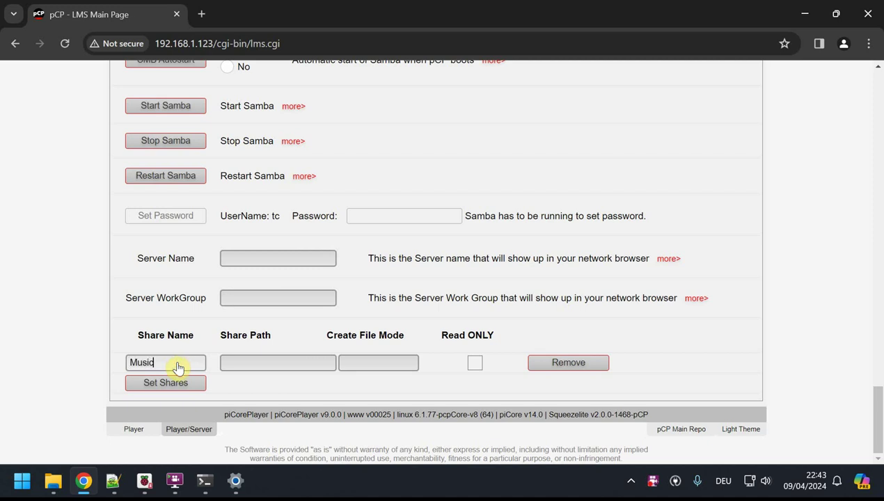
pyautogui.click(249, 364)
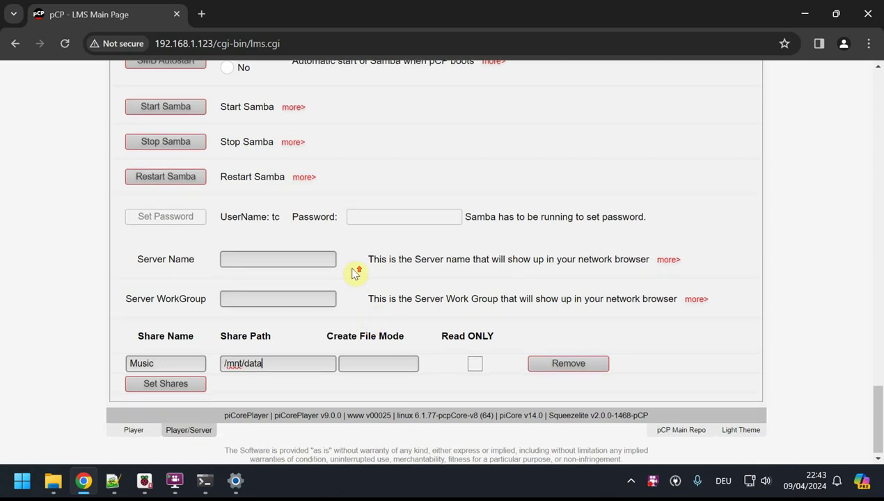
# Check the mount point of the PCP_DATA disk and correct the share path to /mnt/Music.
pyautogui.scroll(8, 355, 272)
pyautogui.scroll(2, 371, 253)
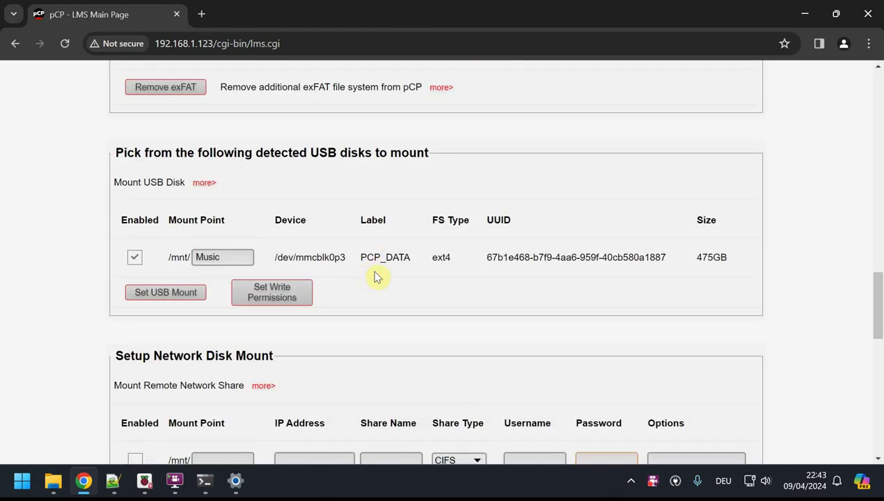
pyautogui.click(212, 263)
pyautogui.scroll(-10, 320, 306)
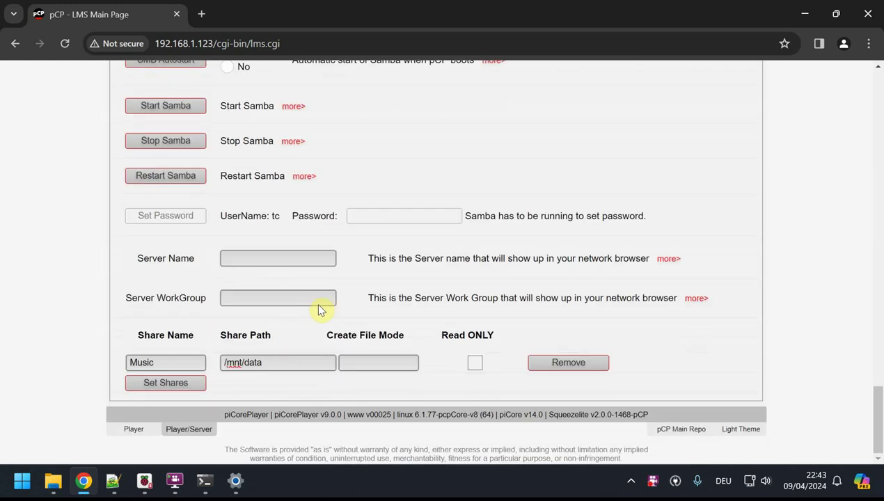
pyautogui.doubleClick(245, 363)
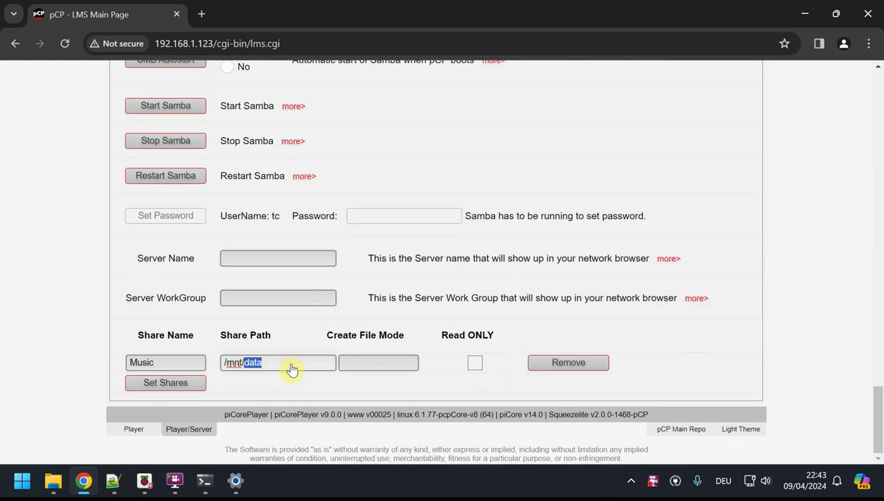
pyautogui.write('Music')
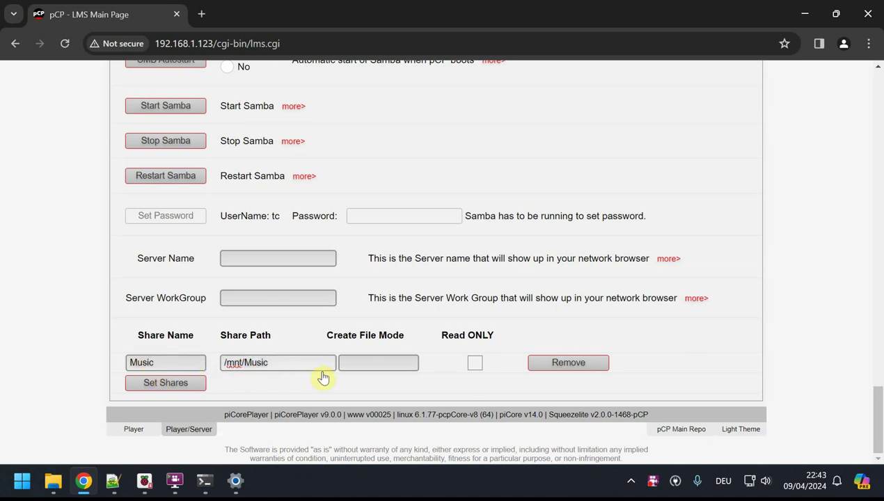
# Set the create file mode of the Music share to 0777 and try to apply the share settings.
pyautogui.click(378, 364)
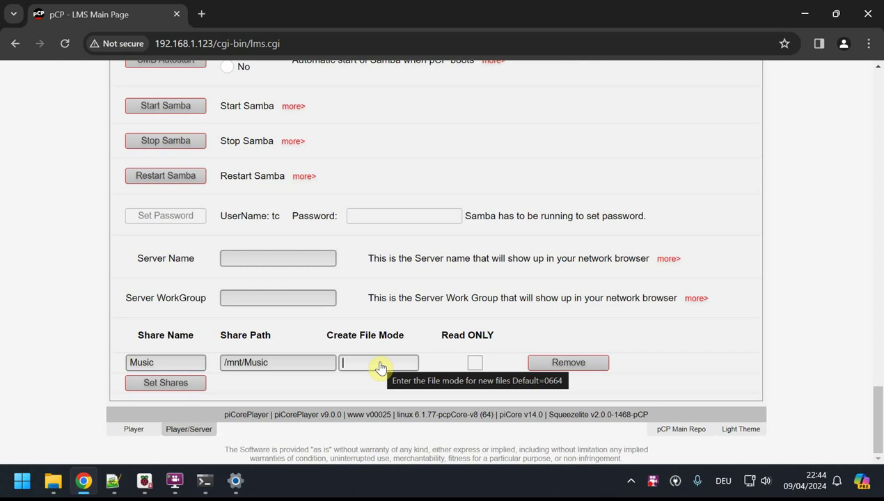
pyautogui.write('0777')
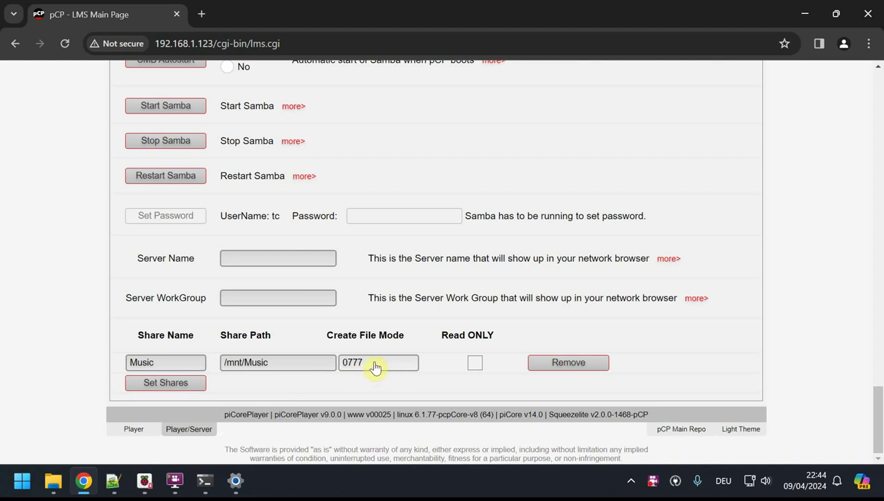
pyautogui.click(183, 383)
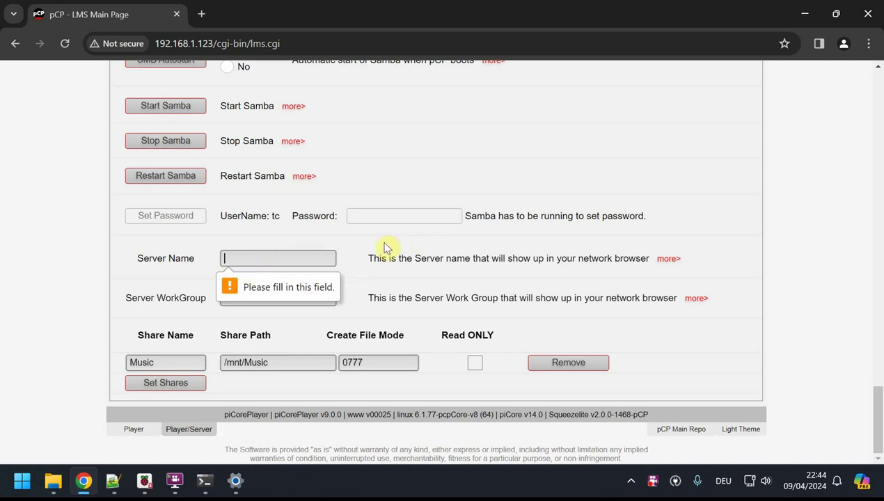
# Enter PCPSMB as server name and WORKGROUP as server workgroup, apply the share settings and return to the LMS page.
pyautogui.write('PCPSMB')
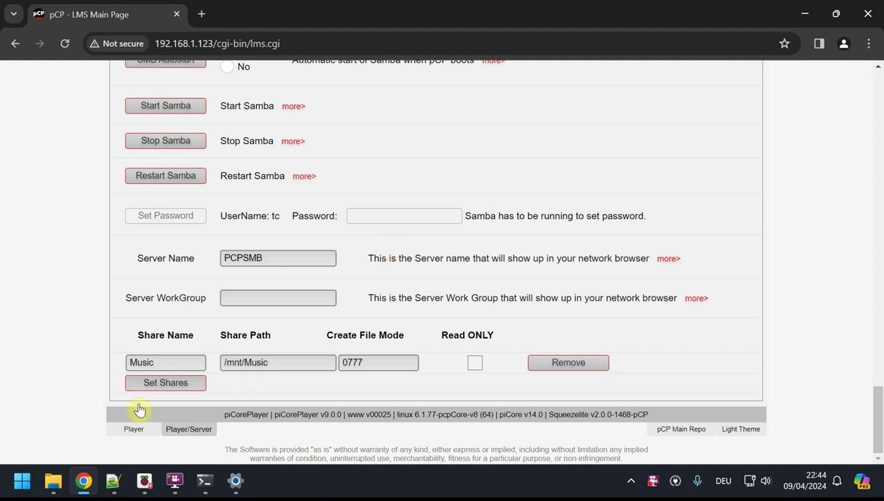
pyautogui.click(154, 382)
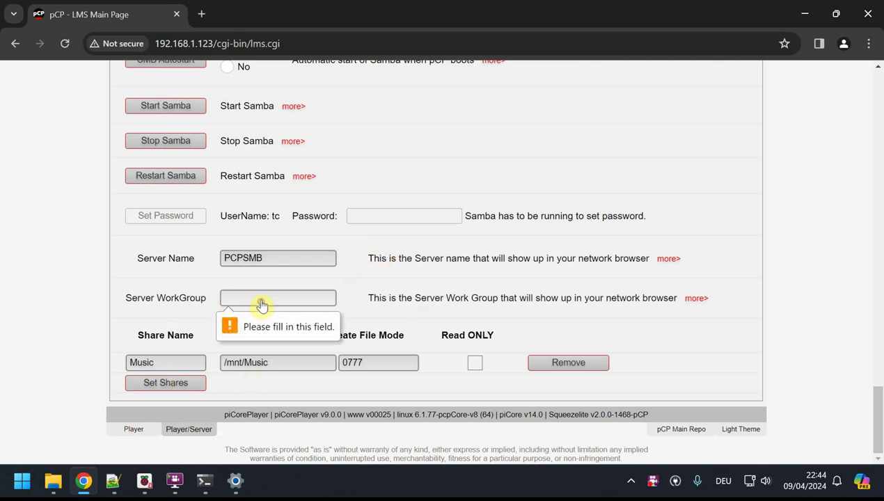
pyautogui.write('W')
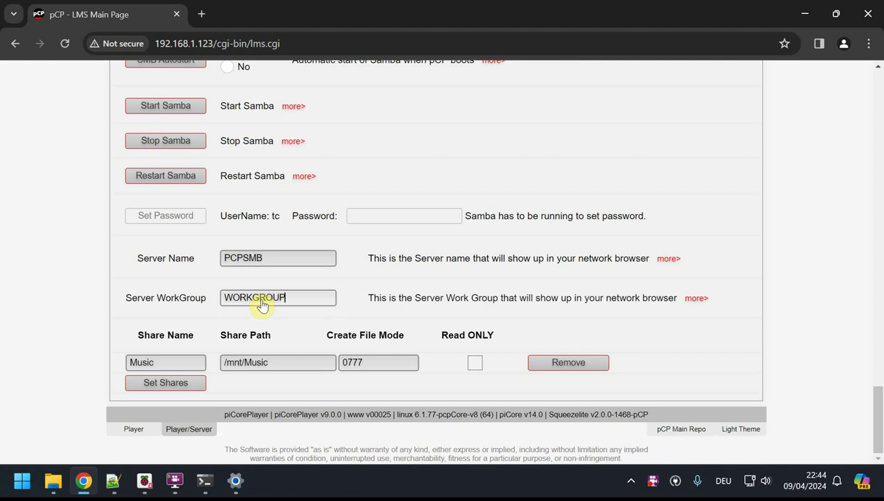
pyautogui.write('ORKGROUP')
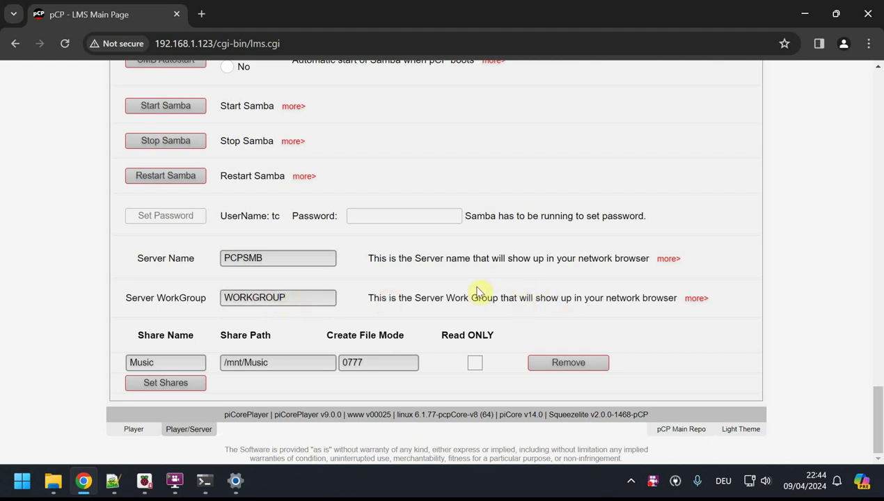
pyautogui.click(304, 301)
pyautogui.click(168, 387)
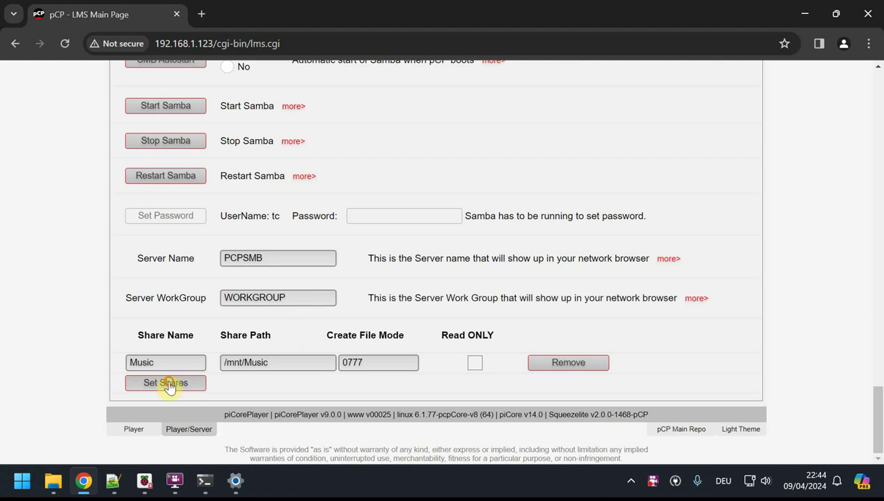
pyautogui.scroll(-1, 401, 274)
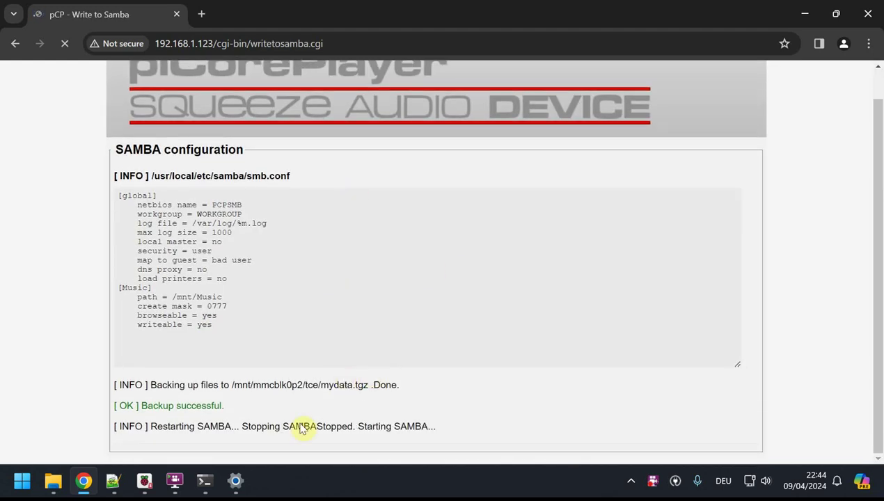
pyautogui.scroll(-1, 405, 422)
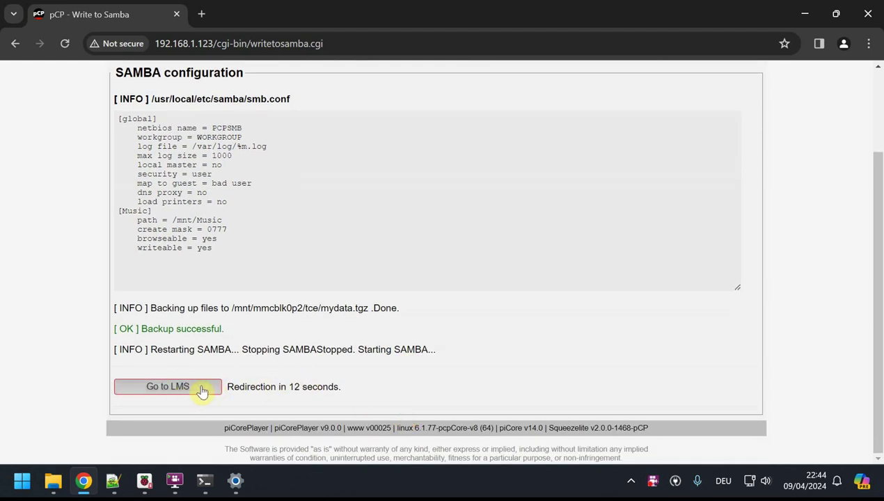
pyautogui.click(167, 387)
# Try to set the share password for user tc by applying the share settings, decline storing it in the browser, and return to the LMS page.
pyautogui.scroll(-2, 411, 311)
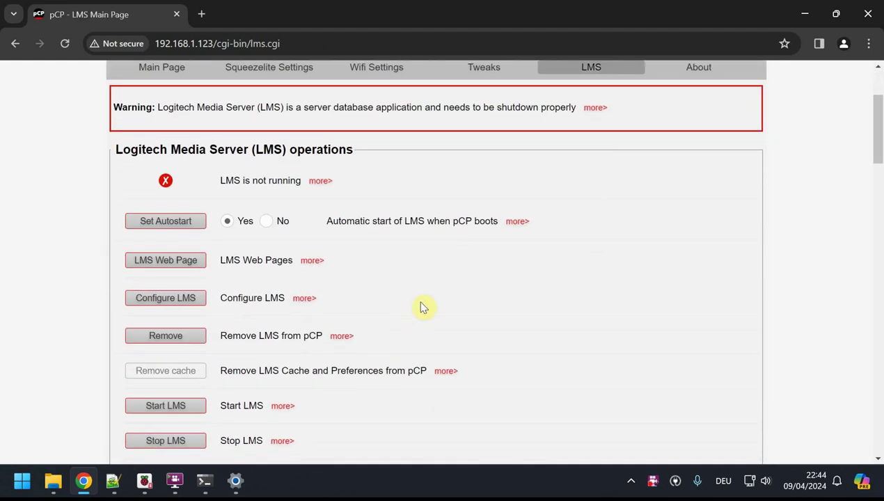
pyautogui.scroll(-15, 418, 320)
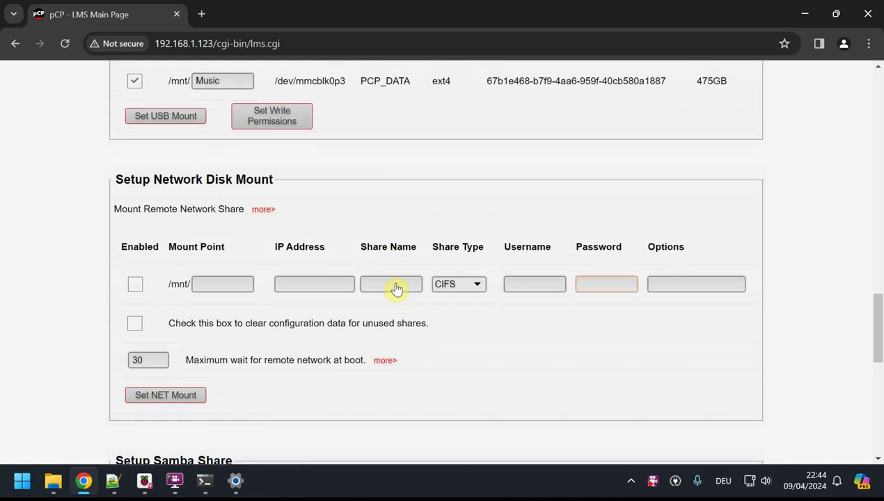
pyautogui.scroll(-8, 395, 289)
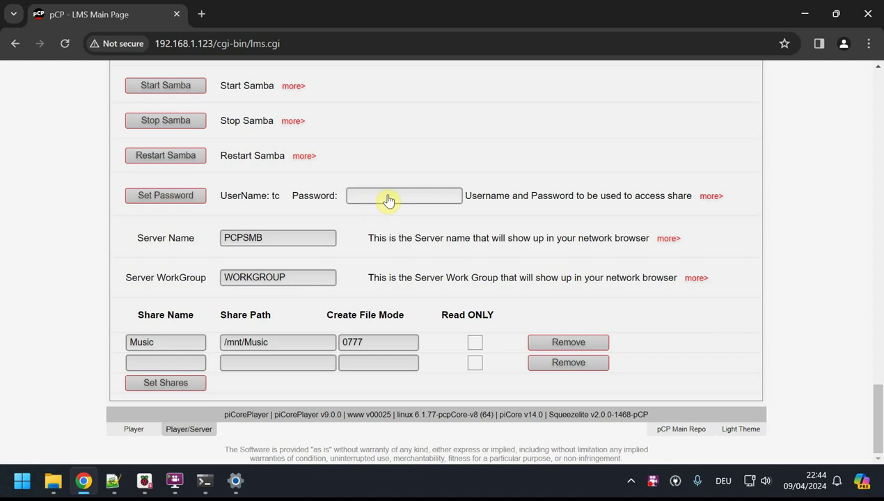
pyautogui.click(390, 197)
pyautogui.write('••')
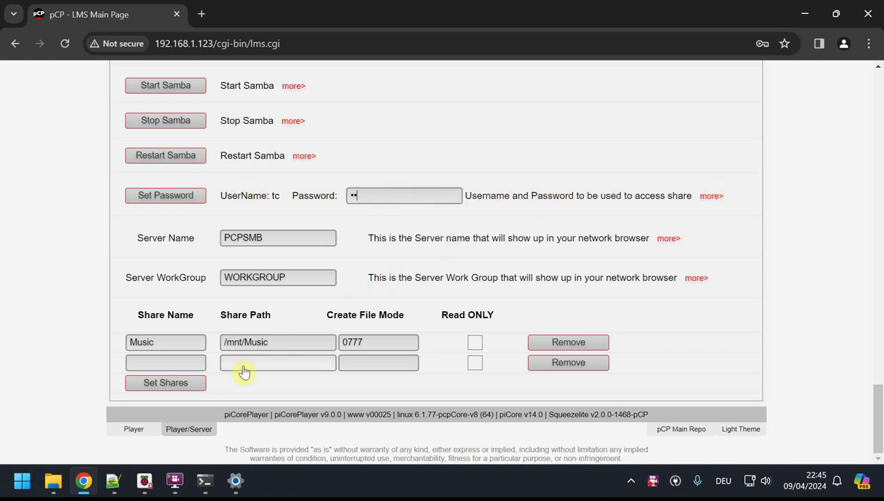
pyautogui.click(165, 383)
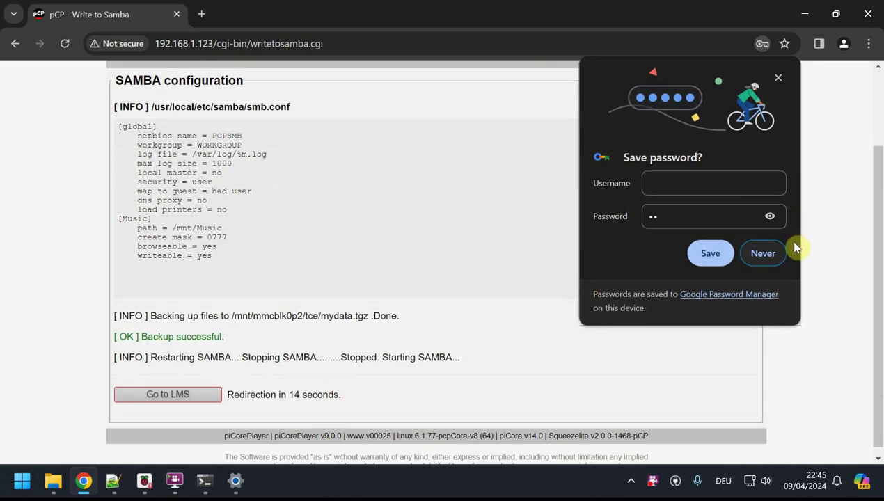
pyautogui.click(770, 254)
pyautogui.click(198, 396)
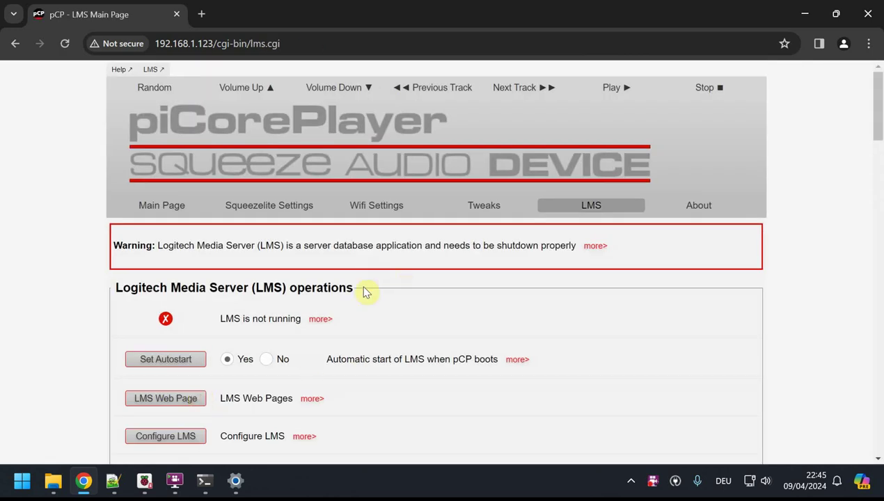
# Check the Samba status in the Samba share setup and copy the player's IP address from the page URL.
pyautogui.scroll(-15, 361, 320)
pyautogui.scroll(-9, 360, 321)
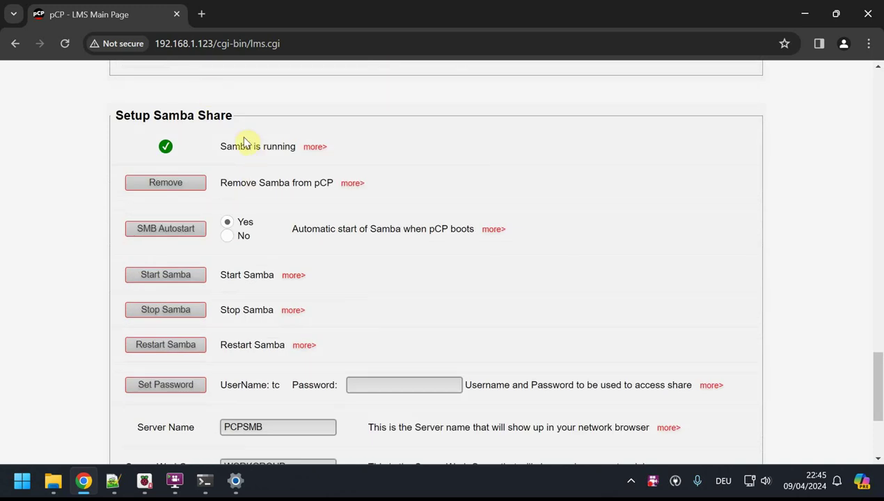
pyautogui.moveTo(214, 43); pyautogui.dragTo(126, 48)
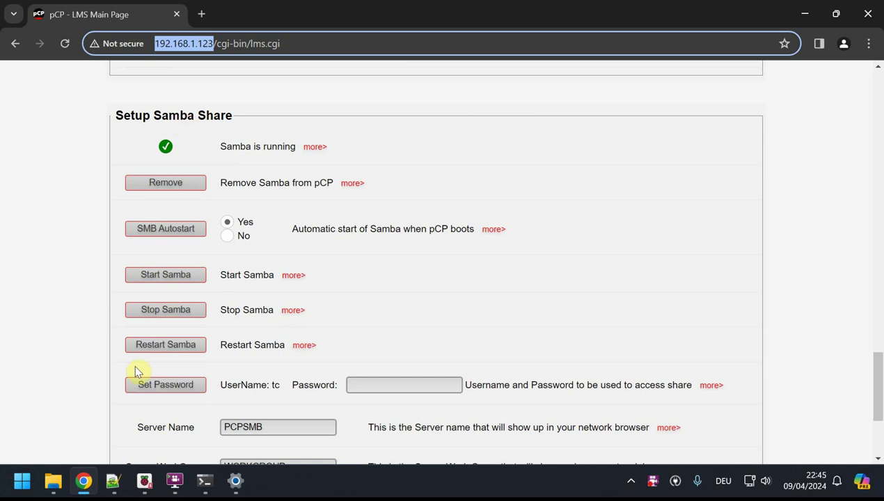
# Switch to the piCorePlayer9.0.0-64Bit File Explorer window and open the network location \\192.168.1.123\.
pyautogui.click(53, 481)
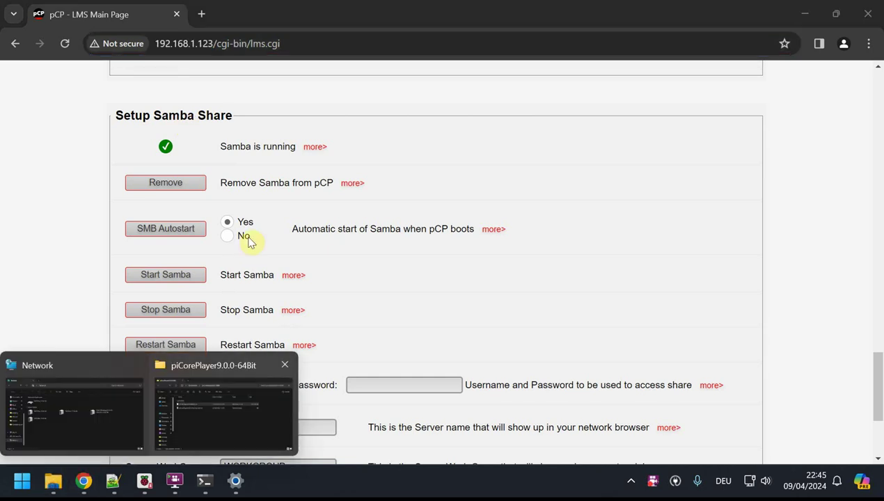
pyautogui.click(221, 409)
pyautogui.click(487, 82)
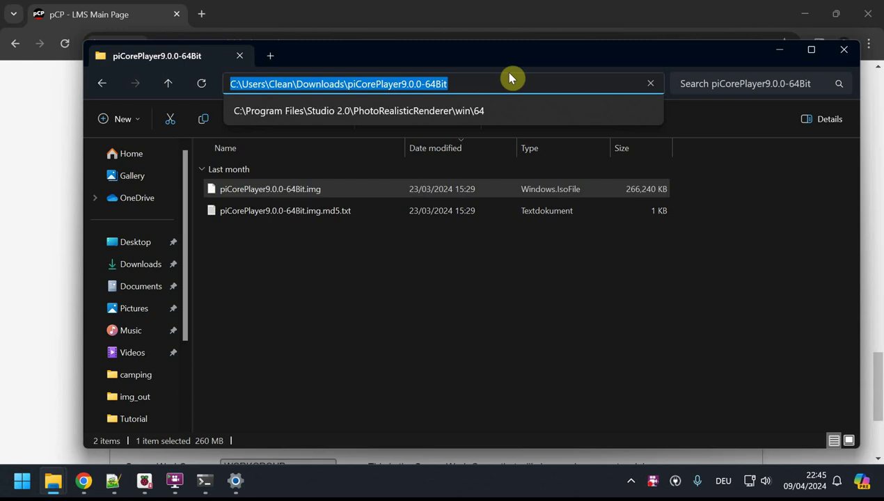
pyautogui.write('\\\\http://192.168.1.123/')
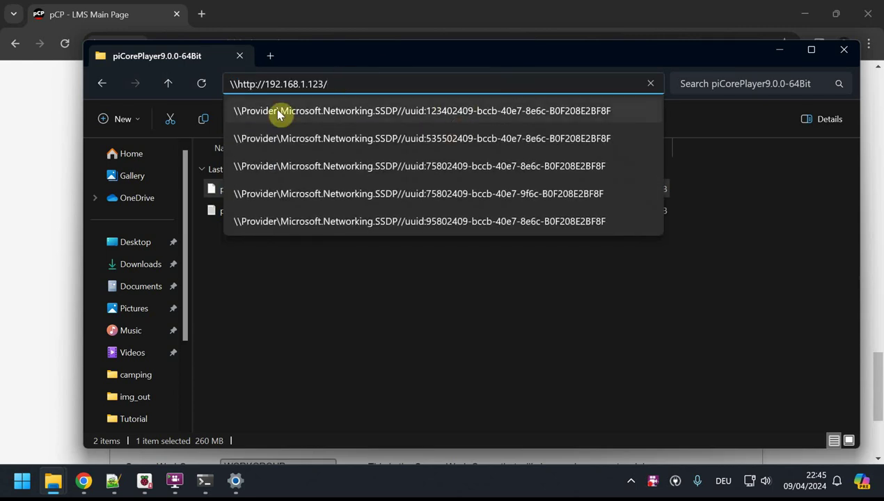
pyautogui.moveTo(238, 83); pyautogui.dragTo(268, 84)
pyautogui.press('BackSpace')
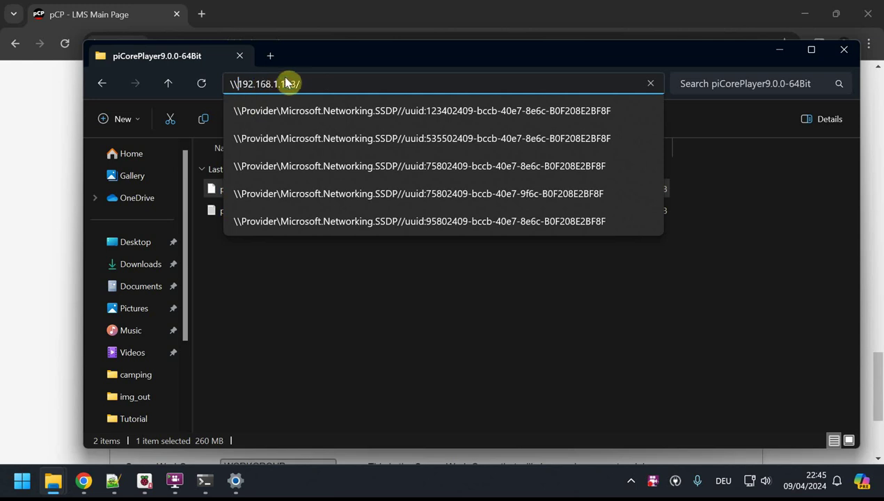
pyautogui.click(315, 83)
pyautogui.press('BackSpace')
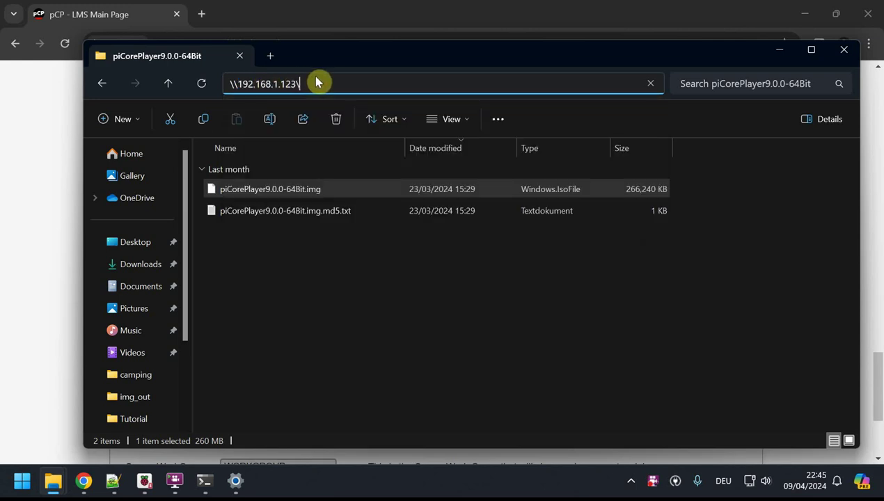
pyautogui.write('\\')
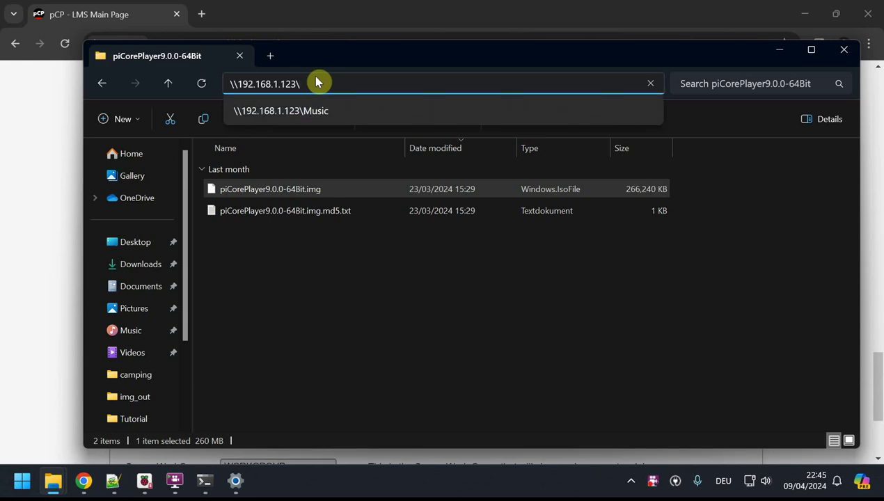
pyautogui.press('Return')
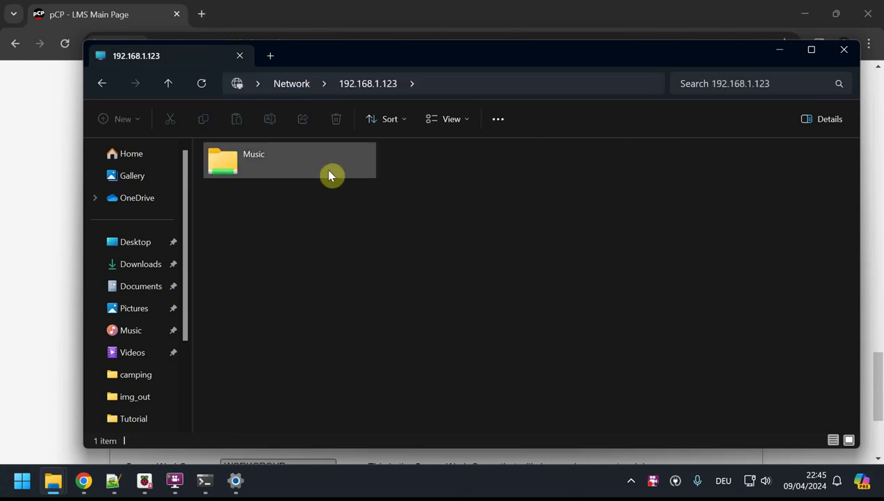
# Open the Music network share and try to sign in as tc with the share password.
pyautogui.doubleClick(274, 165)
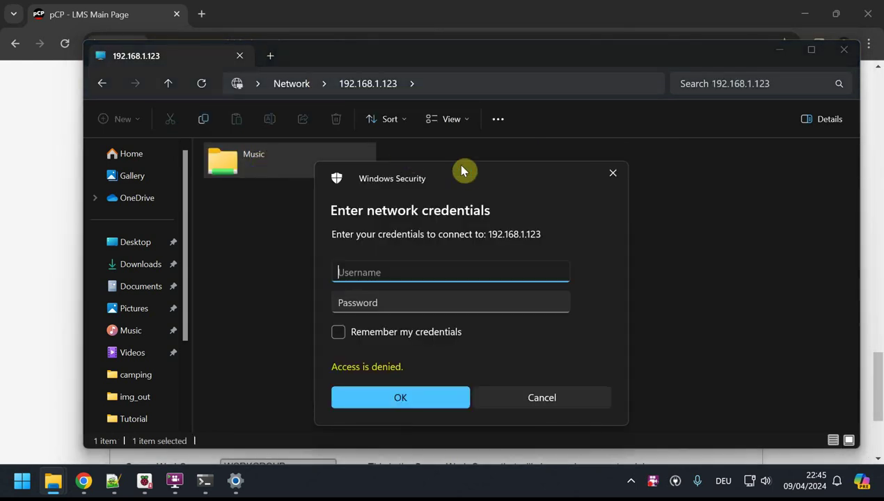
pyautogui.write('t')
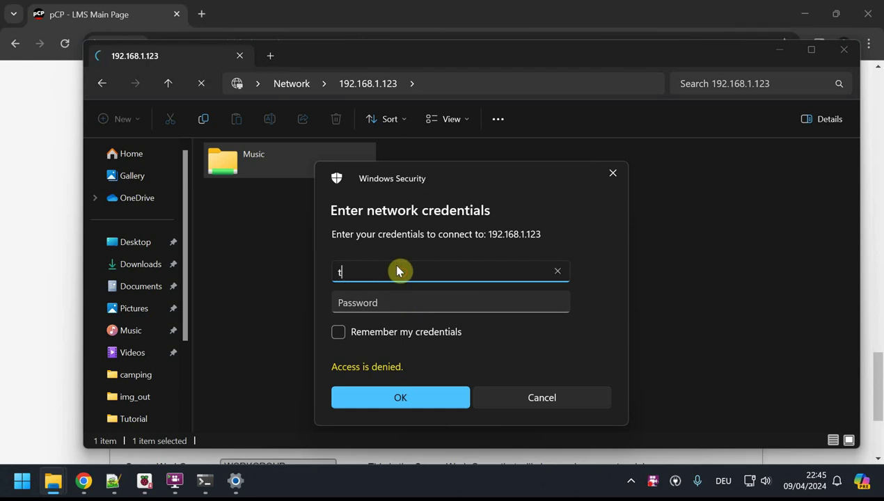
pyautogui.write('c')
pyautogui.click(394, 300)
pyautogui.write('*')
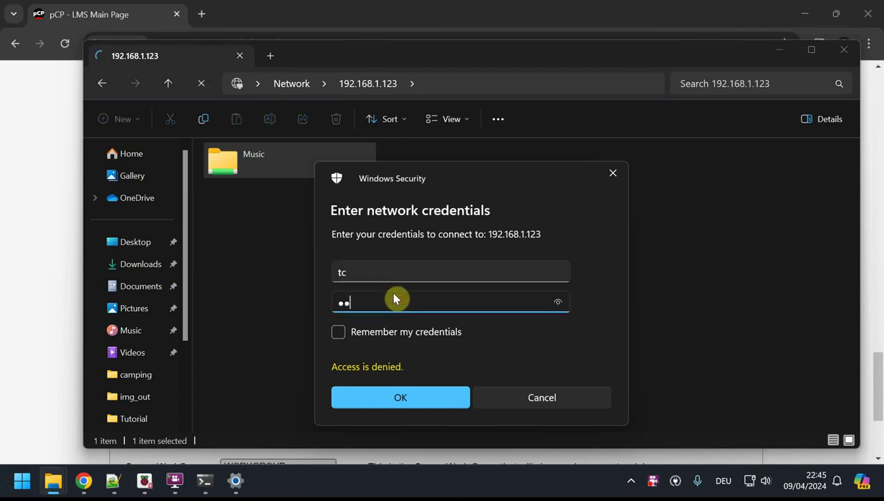
pyautogui.write('*')
pyautogui.click(395, 332)
pyautogui.click(428, 404)
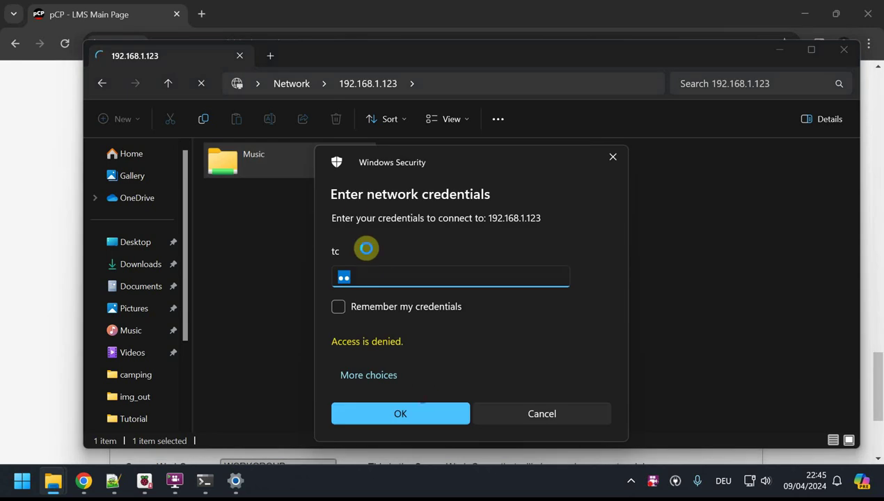
# Retry the sign-in to the Music share by resubmitting the password for user tc.
pyautogui.click(410, 414)
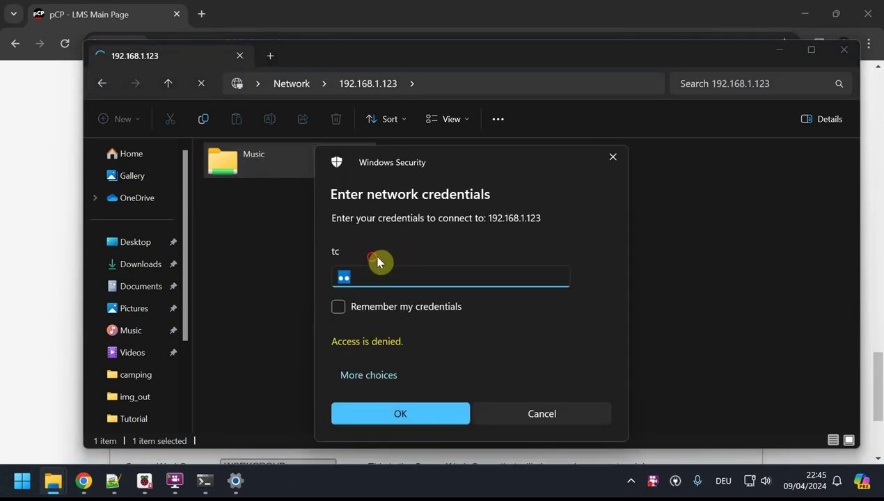
pyautogui.click(385, 278)
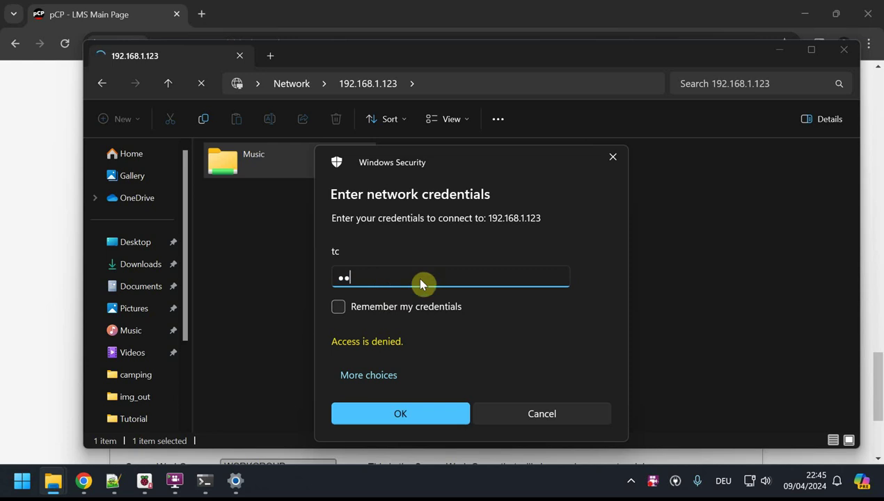
pyautogui.click(404, 309)
pyautogui.click(417, 415)
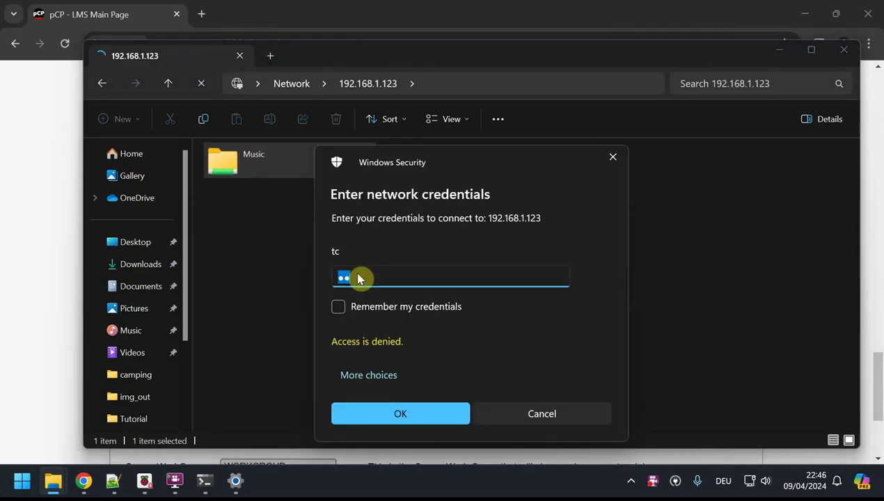
pyautogui.write('•')
pyautogui.click(414, 414)
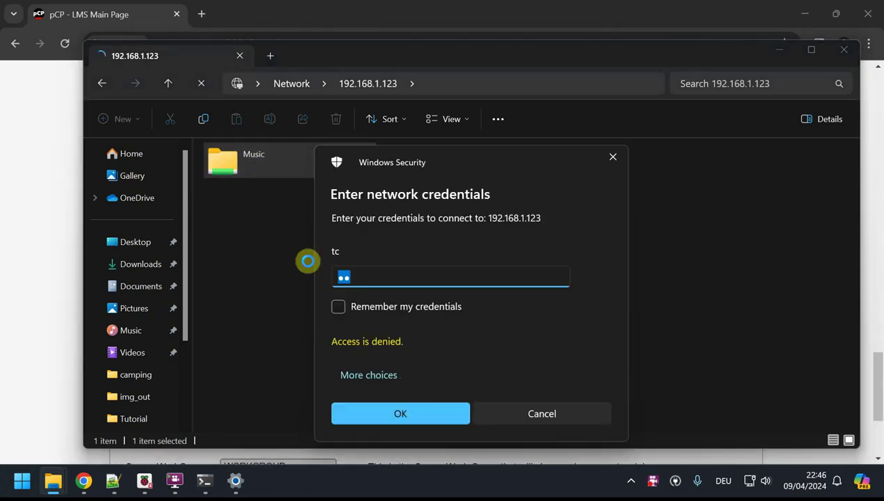
# Switch back to the browser and set a new Samba share password for user tc.
pyautogui.click(46, 158)
pyautogui.scroll(-3, 361, 300)
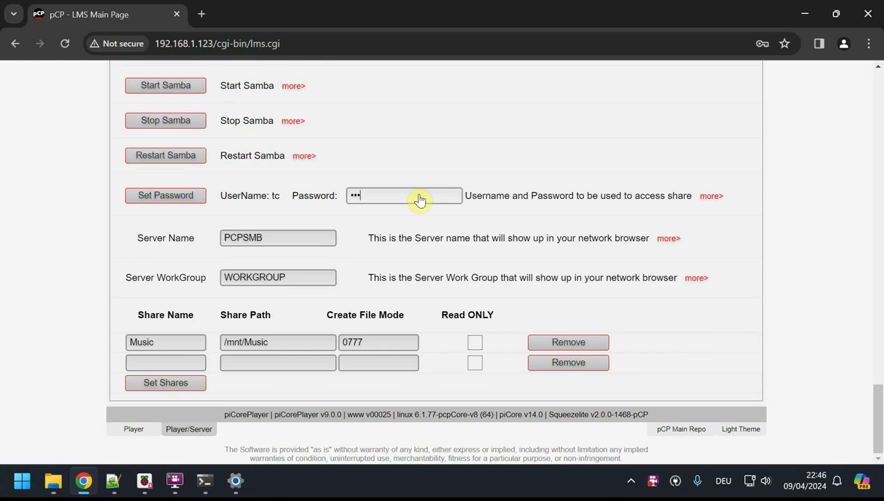
pyautogui.click(180, 198)
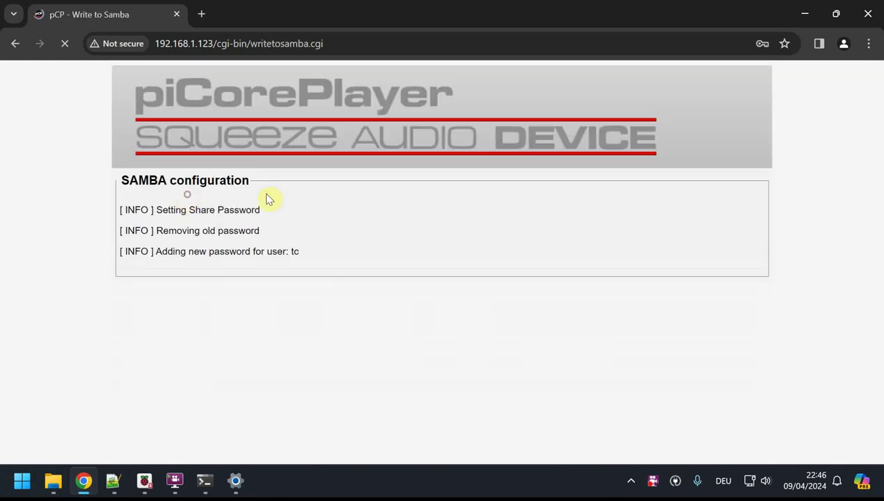
# Switch to the 192.168.1.123 File Explorer window and sign in to the Music share with the new password for tc.
pyautogui.click(134, 351)
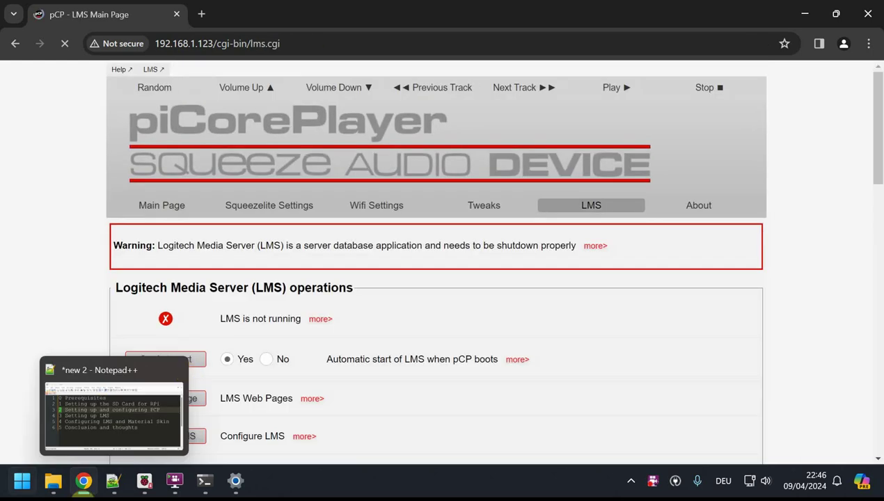
pyautogui.moveTo(63, 481)
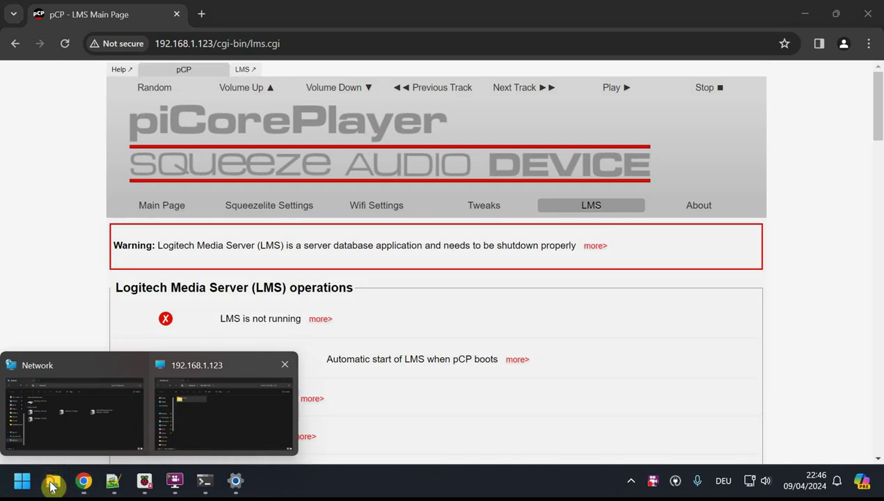
pyautogui.click(221, 410)
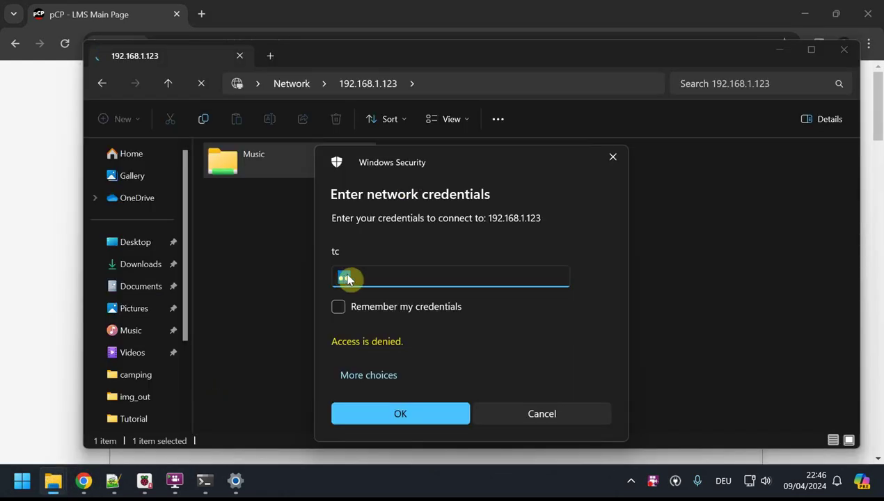
pyautogui.write('••')
pyautogui.click(394, 410)
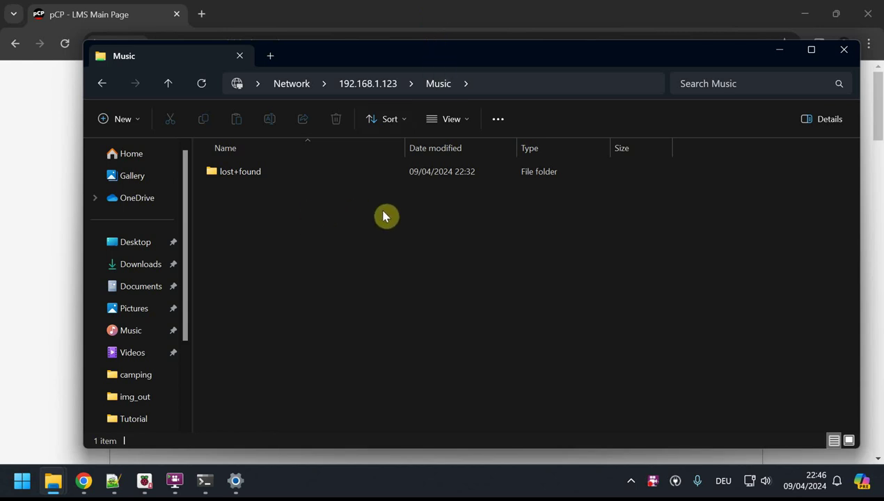
pyautogui.rightClick(282, 232)
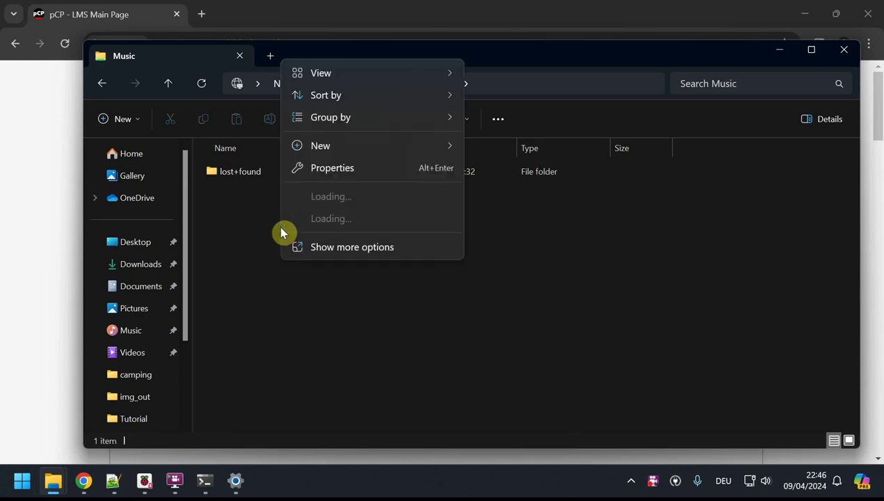
pyautogui.click(245, 218)
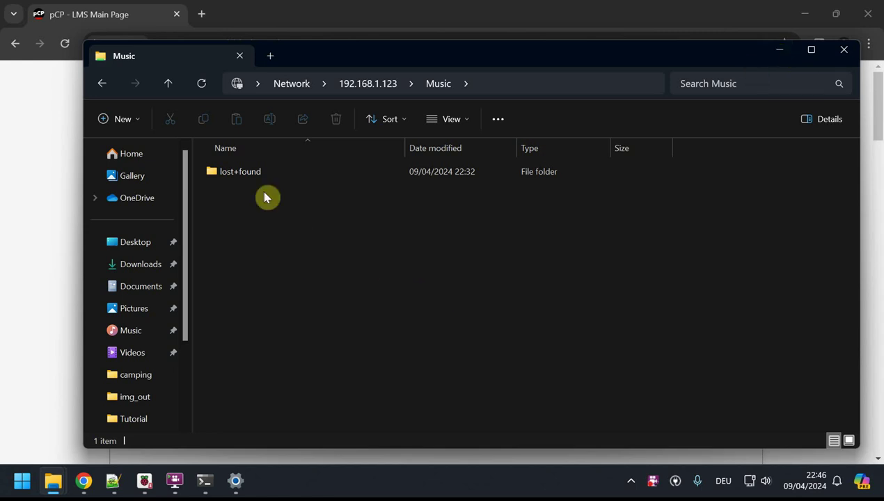
# Minimize File Explorer to return to the browser and start LMS from the Logitech Media Server operations.
pyautogui.click(781, 53)
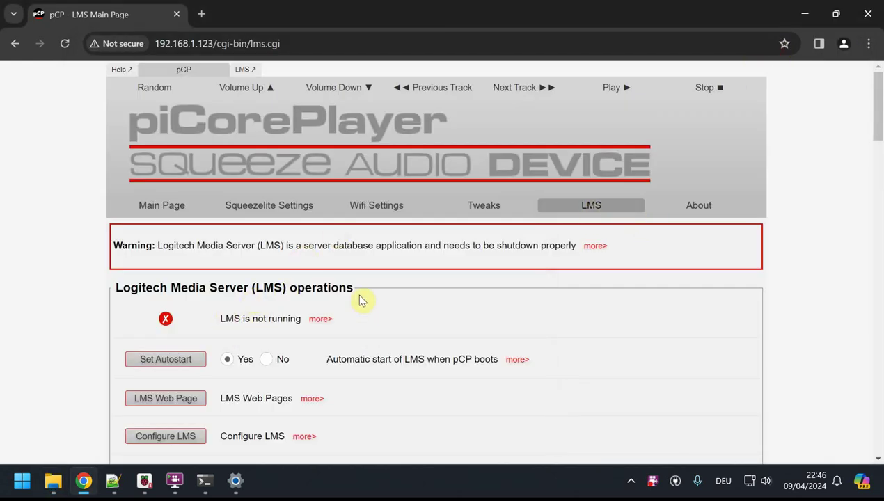
pyautogui.scroll(-1, 360, 299)
pyautogui.scroll(-1, 390, 237)
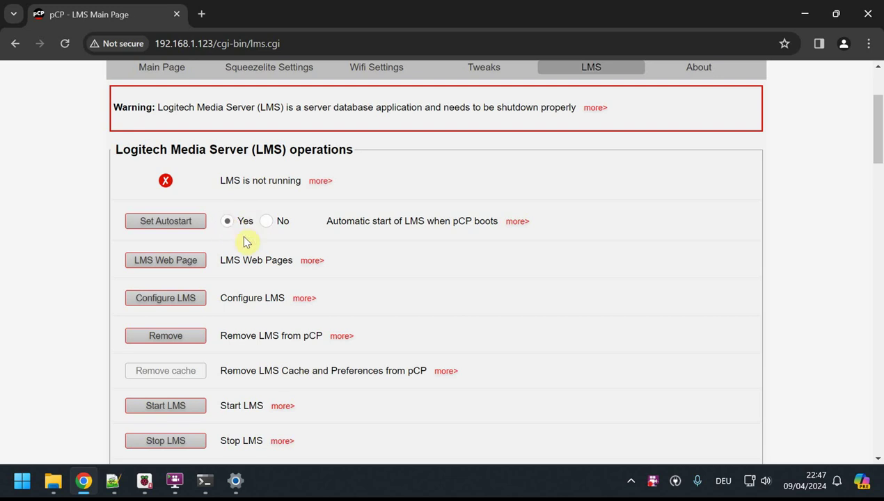
pyautogui.scroll(-1, 382, 252)
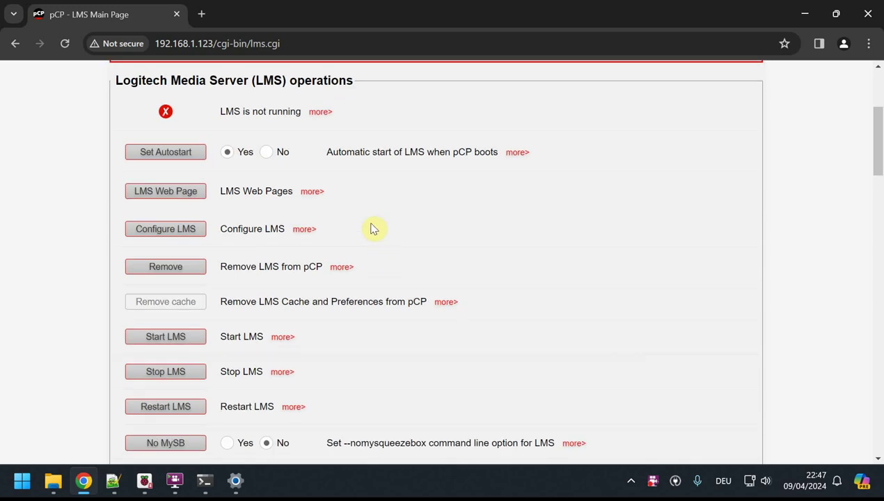
pyautogui.scroll(-1, 373, 228)
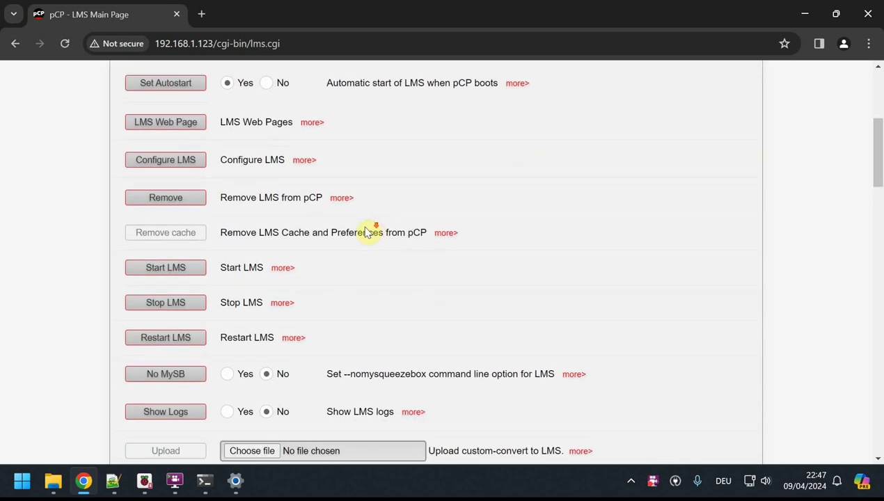
pyautogui.click(179, 272)
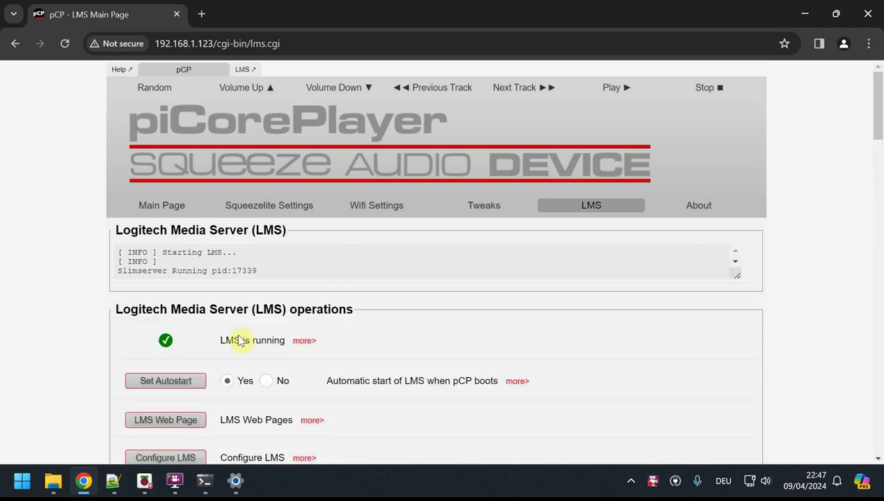
# Open the LMS web interface and select /mnt/Music as the local music folder in the setup wizard.
pyautogui.scroll(-2, 420, 322)
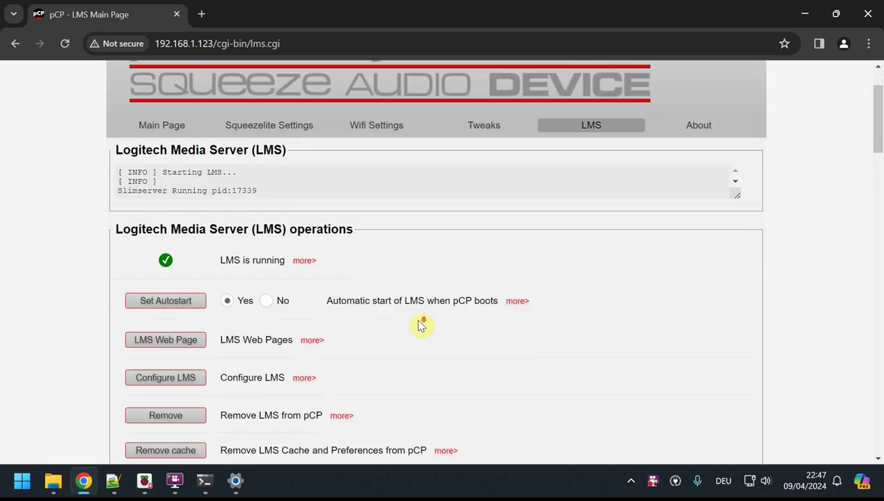
pyautogui.scroll(-1, 412, 310)
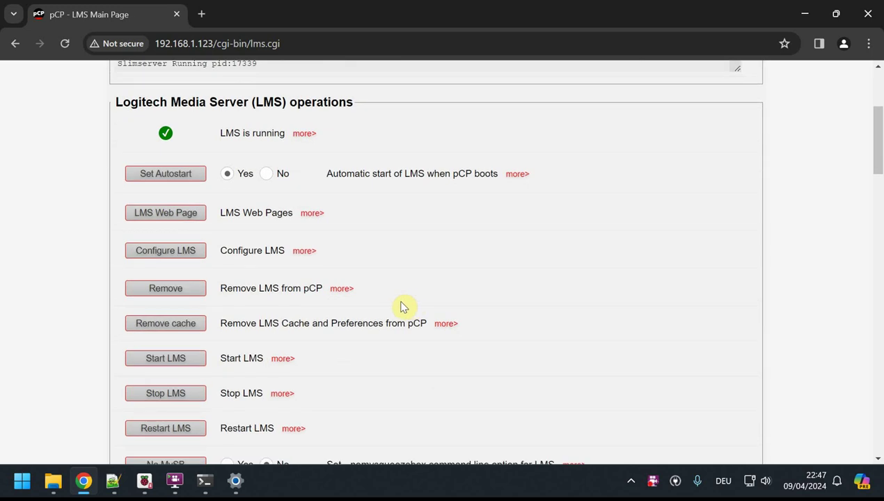
pyautogui.scroll(2, 402, 306)
pyautogui.scroll(1, 296, 167)
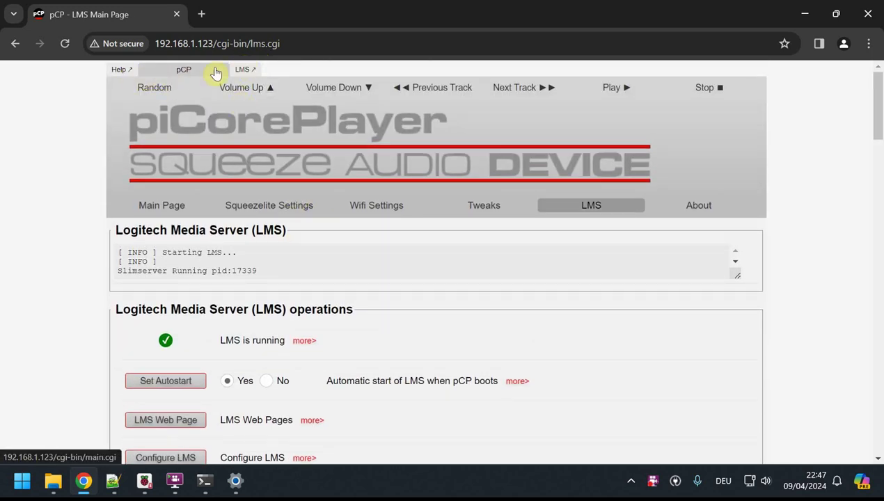
pyautogui.click(250, 72)
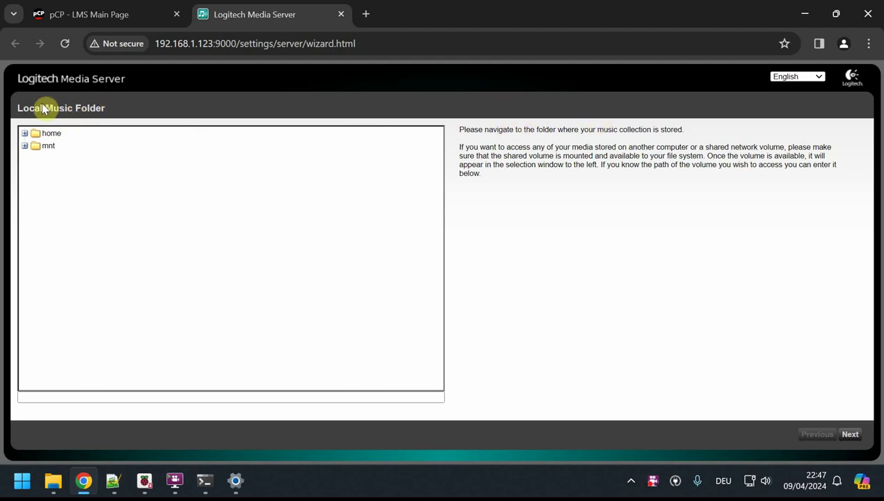
pyautogui.click(24, 146)
pyautogui.click(36, 183)
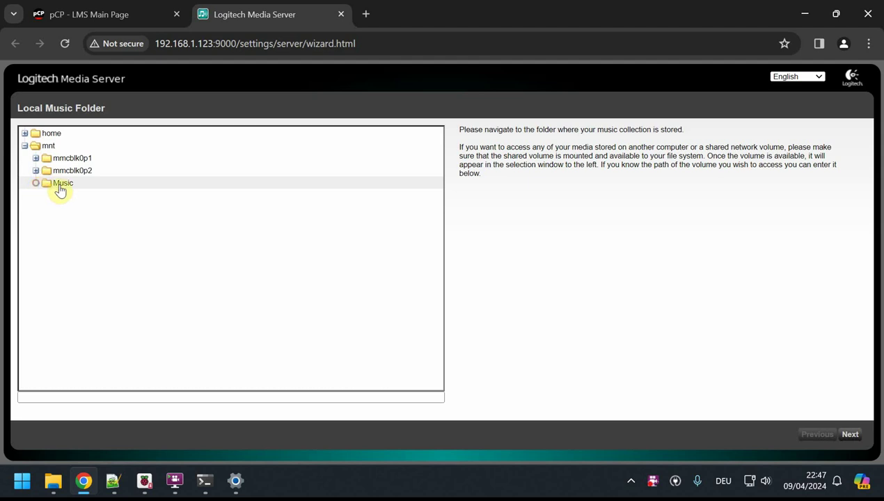
pyautogui.click(61, 185)
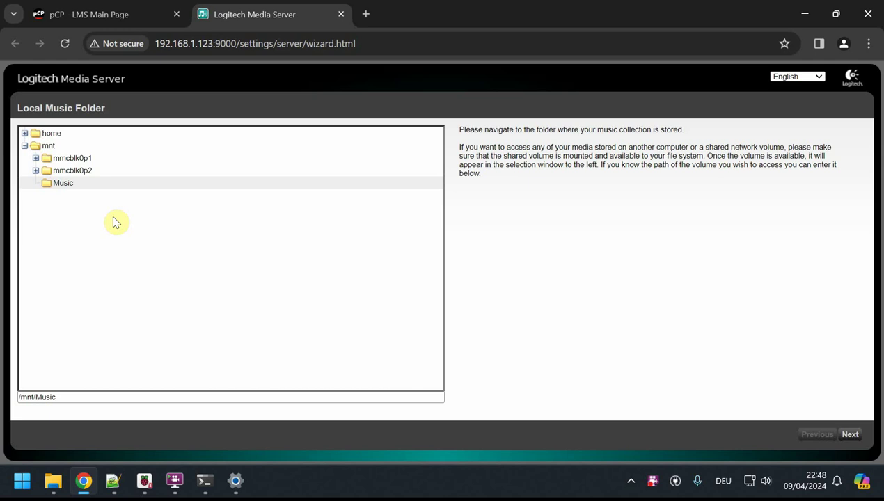
# Switch to the Music share in File Explorer and create a new folder named LPs.
pyautogui.moveTo(56, 480)
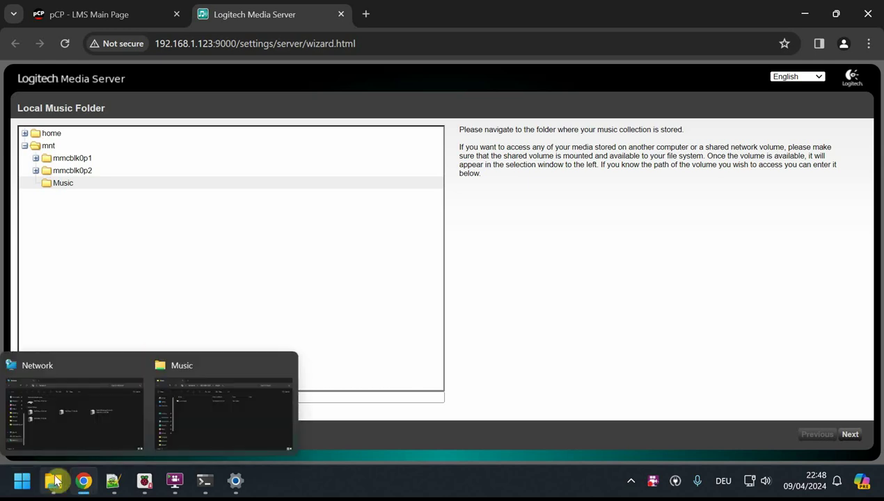
pyautogui.click(219, 411)
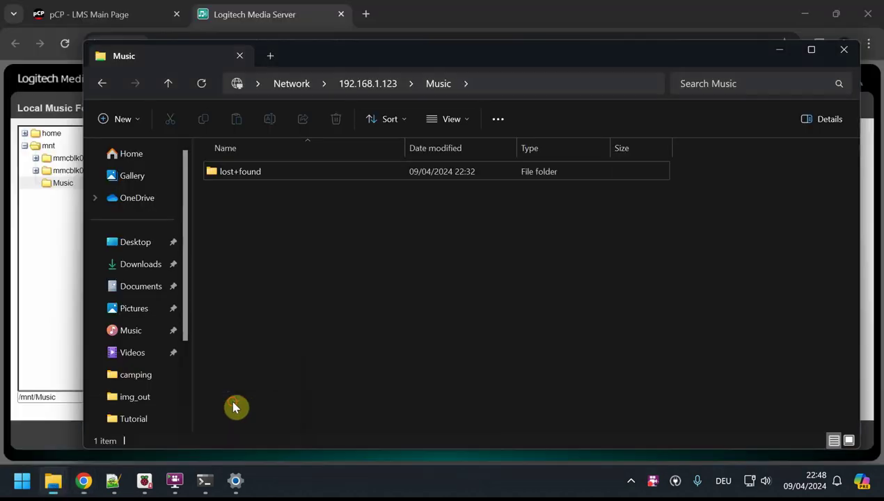
pyautogui.rightClick(288, 228)
pyautogui.moveTo(370, 142)
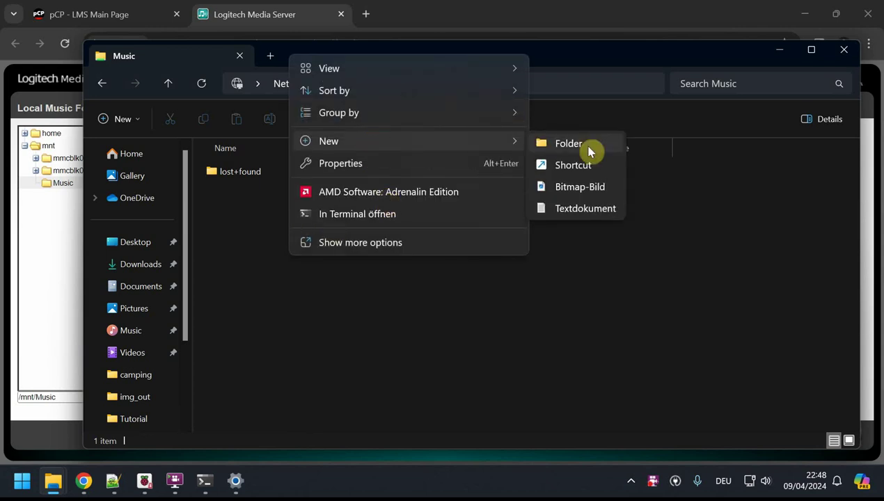
pyautogui.click(569, 143)
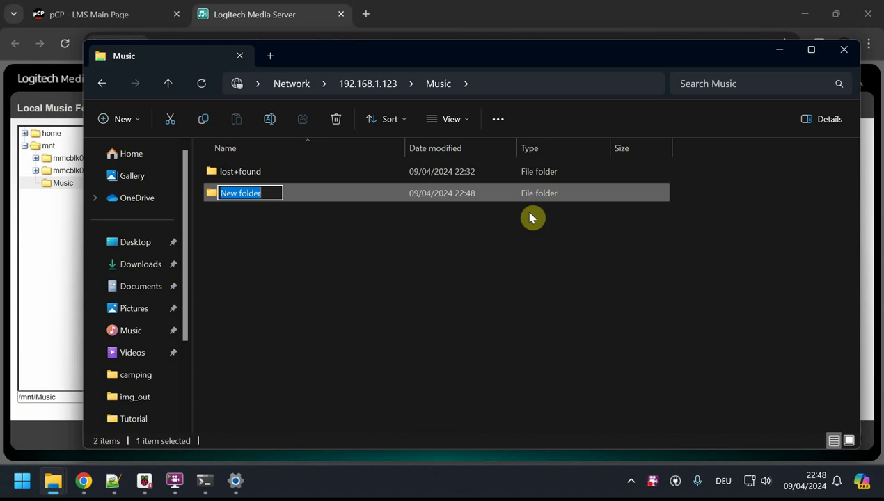
pyautogui.write('LPs')
pyautogui.press('Return')
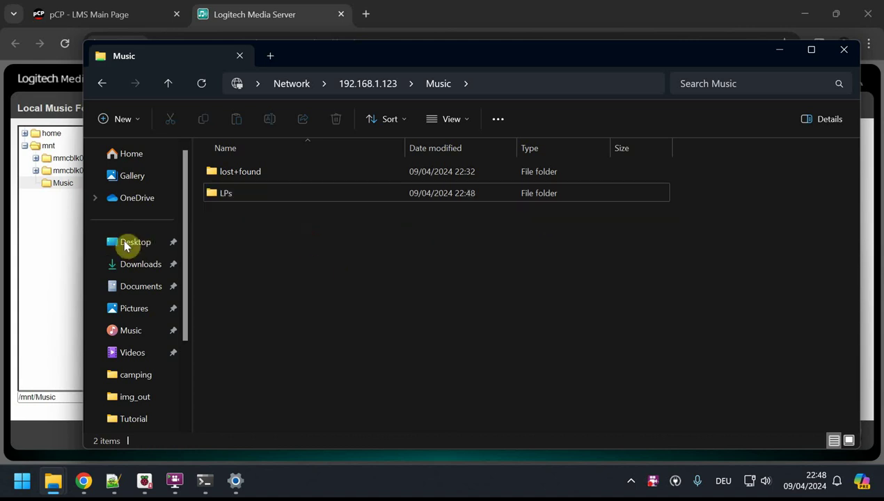
# Return to the browser, reopen the LMS setup wizard and set the local music folder to /mnt/Music/LPs.
pyautogui.click(25, 236)
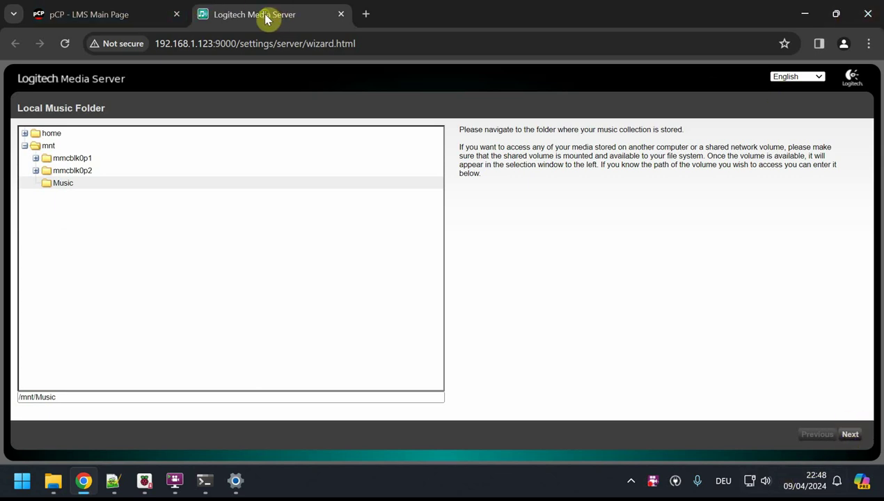
pyautogui.click(341, 14)
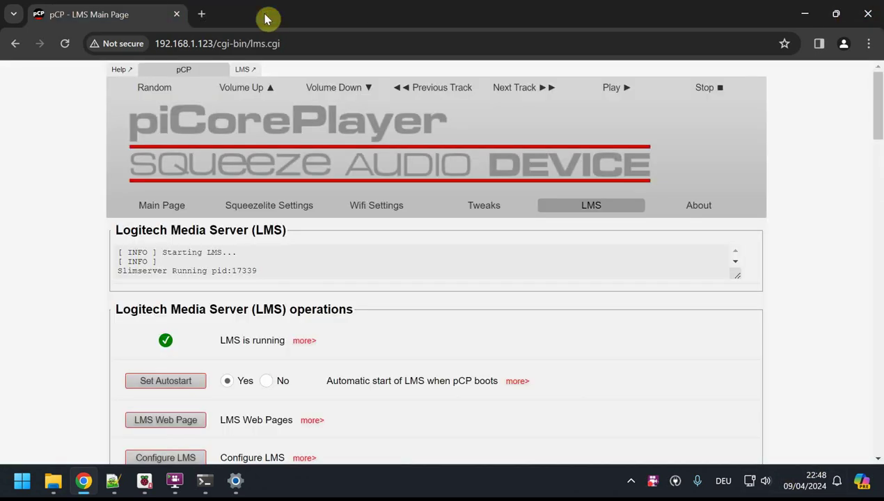
pyautogui.click(242, 72)
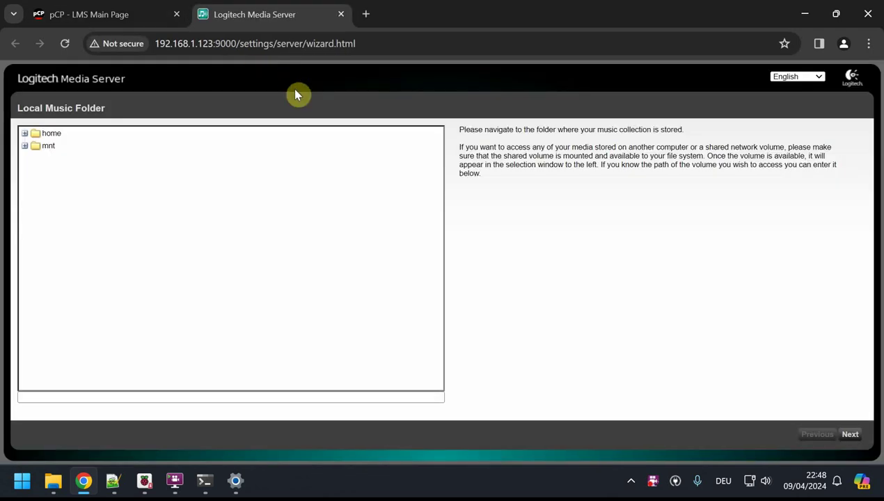
pyautogui.click(25, 146)
pyautogui.click(36, 183)
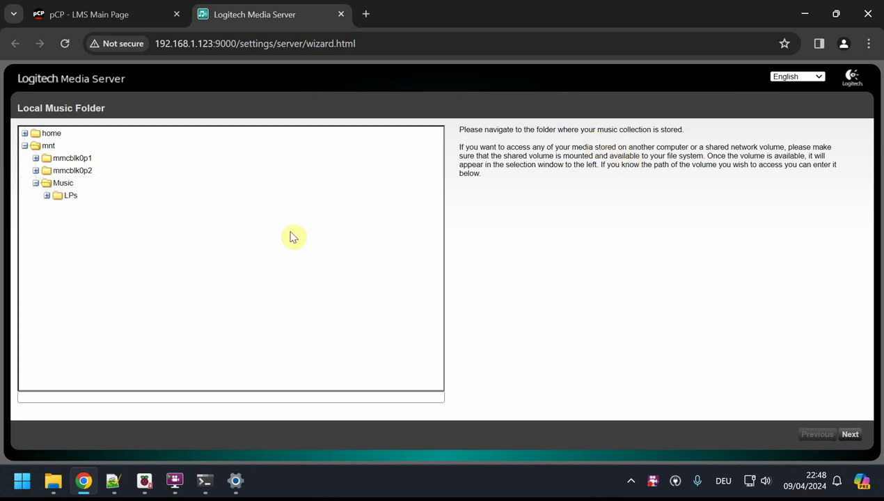
pyautogui.click(71, 195)
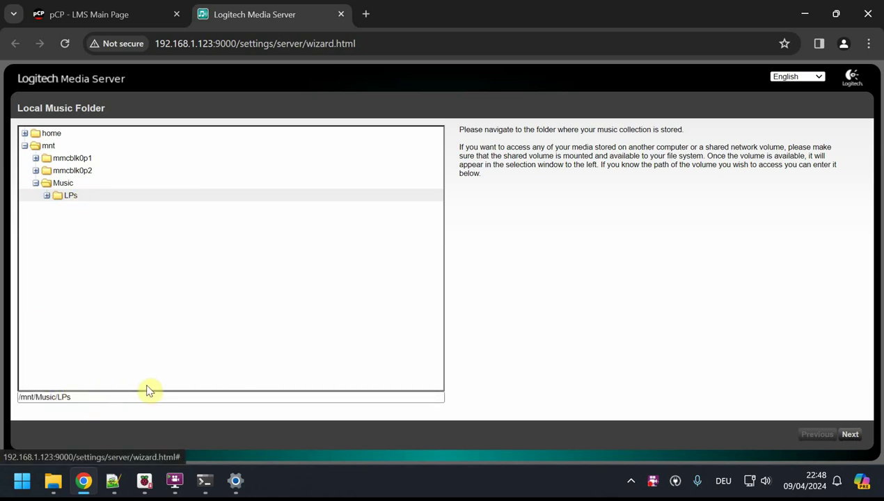
pyautogui.click(851, 435)
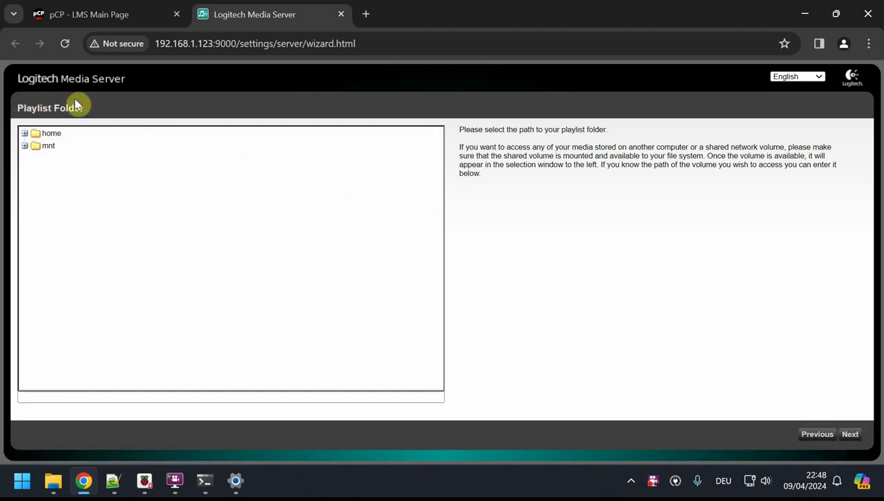
# Switch to the Music share in File Explorer and create a second folder named Playlists.
pyautogui.click(53, 480)
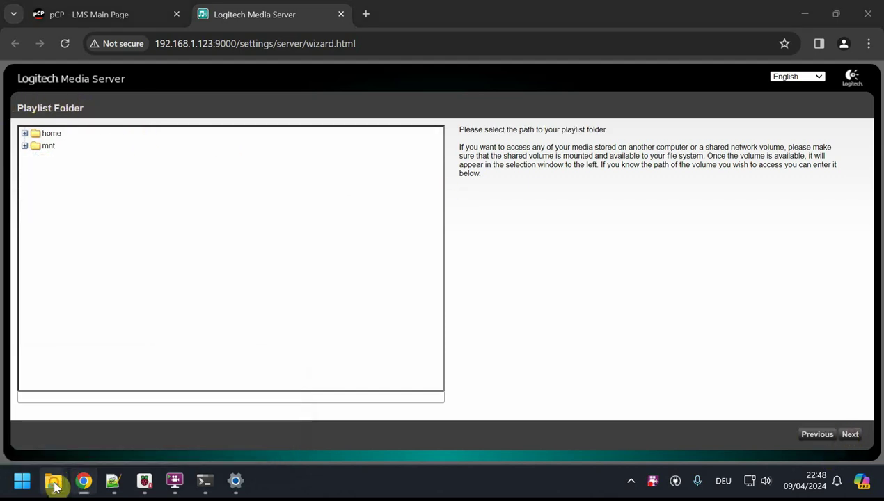
pyautogui.click(221, 404)
pyautogui.rightClick(259, 242)
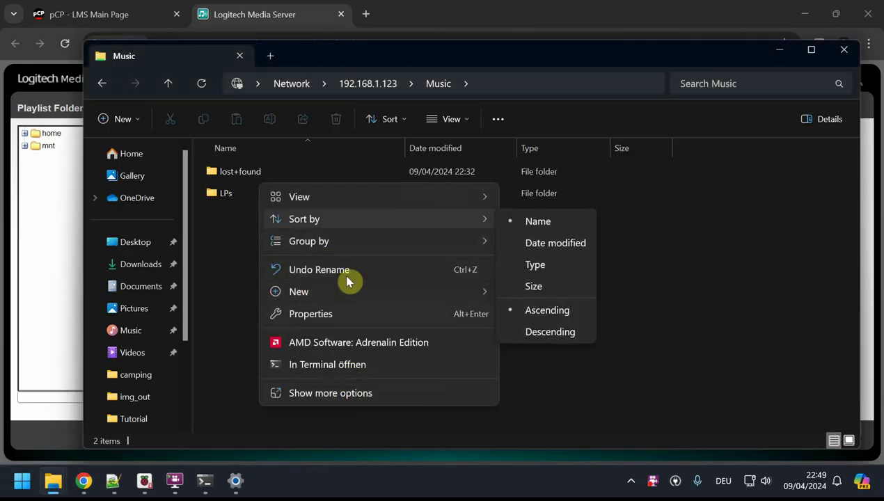
pyautogui.moveTo(354, 294)
pyautogui.click(542, 299)
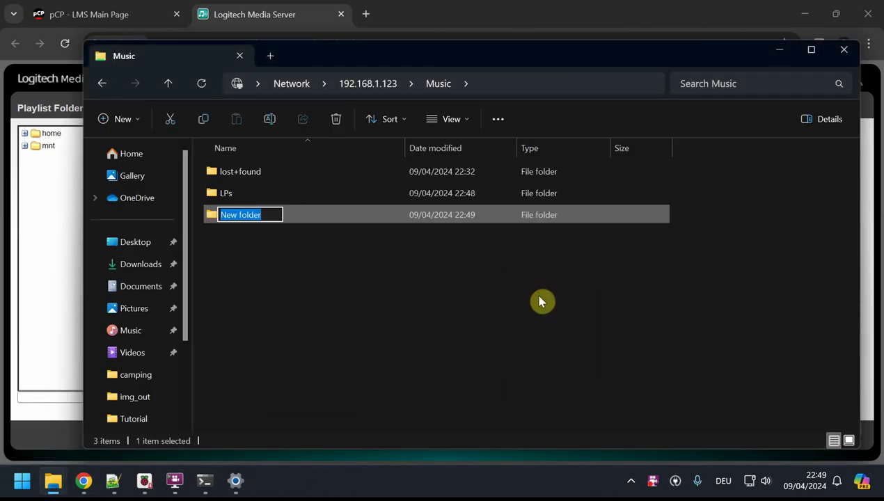
pyautogui.write('Playlis')
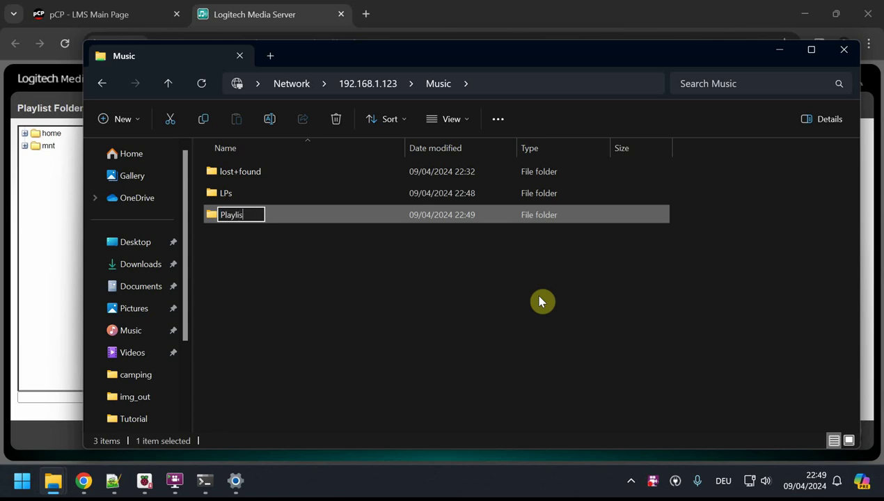
pyautogui.write('ts')
pyautogui.press('Return')
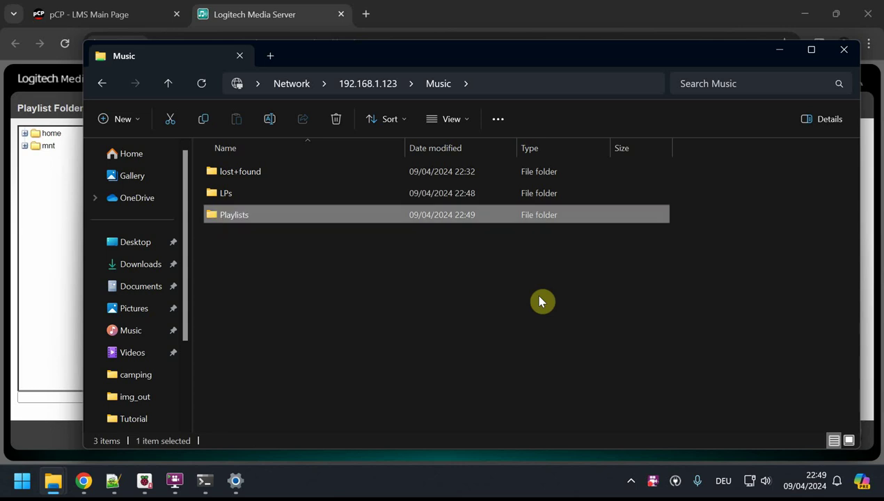
# Return to the browser, set the playlist folder to /mnt/Music/Playlists and finish the LMS setup wizard.
pyautogui.click(20, 219)
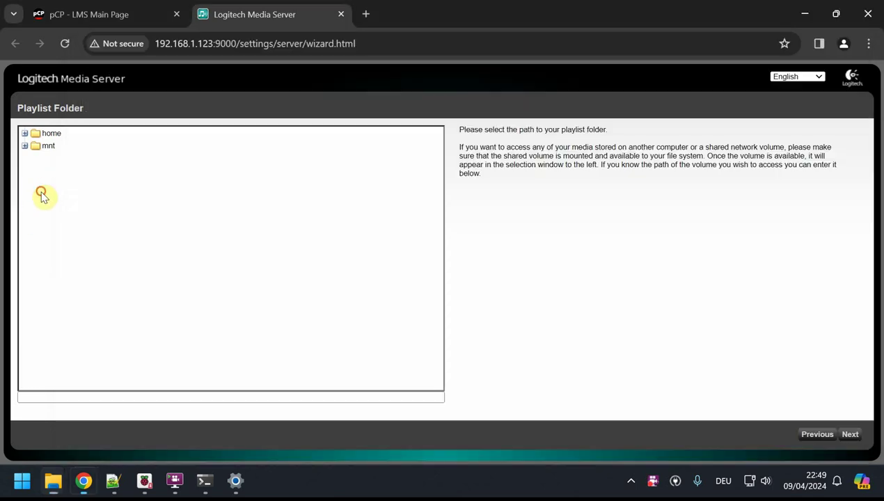
pyautogui.click(812, 435)
pyautogui.click(847, 435)
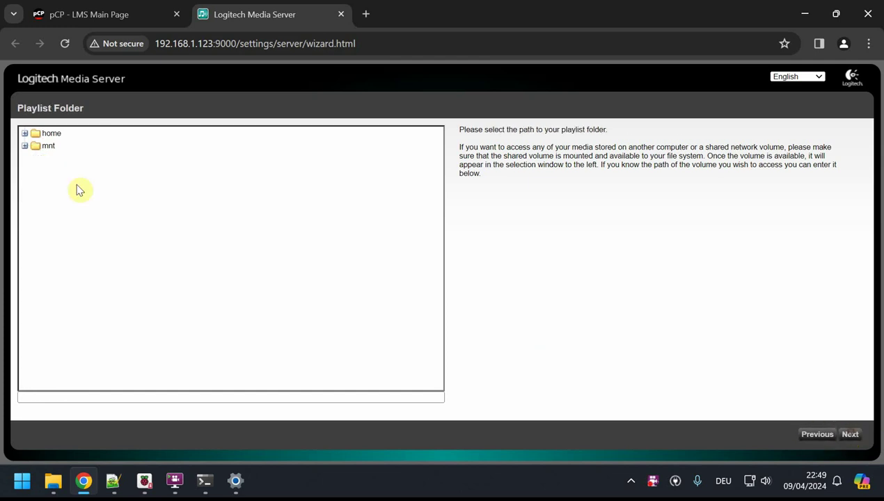
pyautogui.click(24, 146)
pyautogui.click(36, 183)
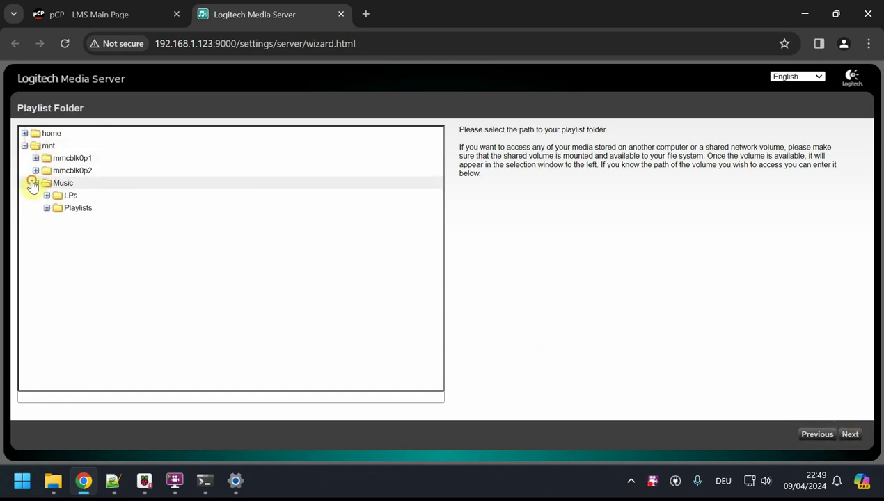
pyautogui.click(73, 209)
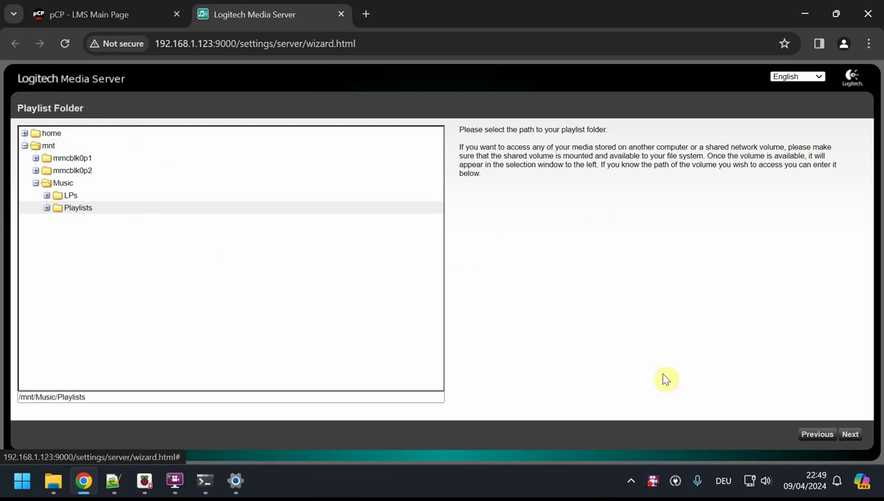
pyautogui.click(856, 436)
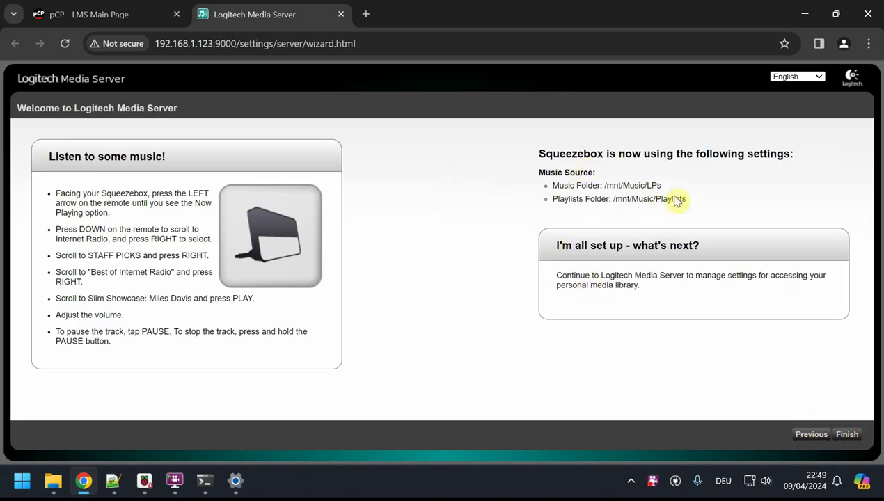
pyautogui.click(848, 436)
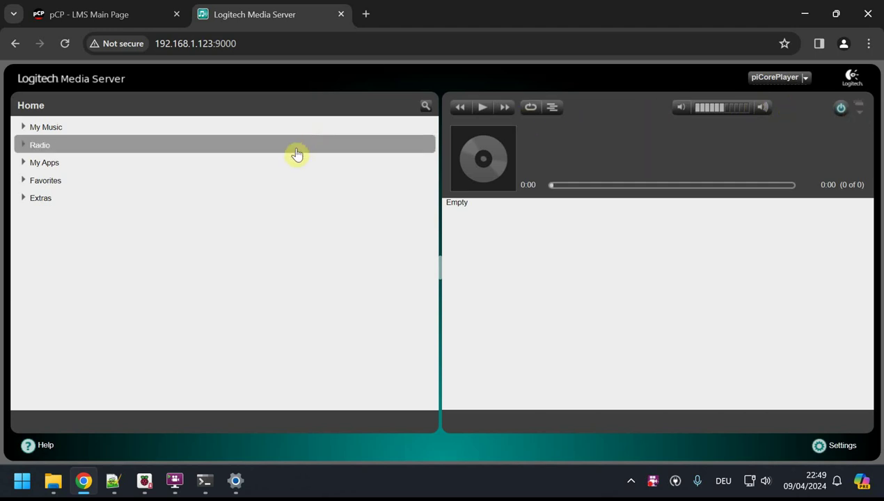
# Switch to the outline in Notepad++ and highlight the line "3 Setting up LMS" to review the tutorial's progress.
pyautogui.click(114, 480)
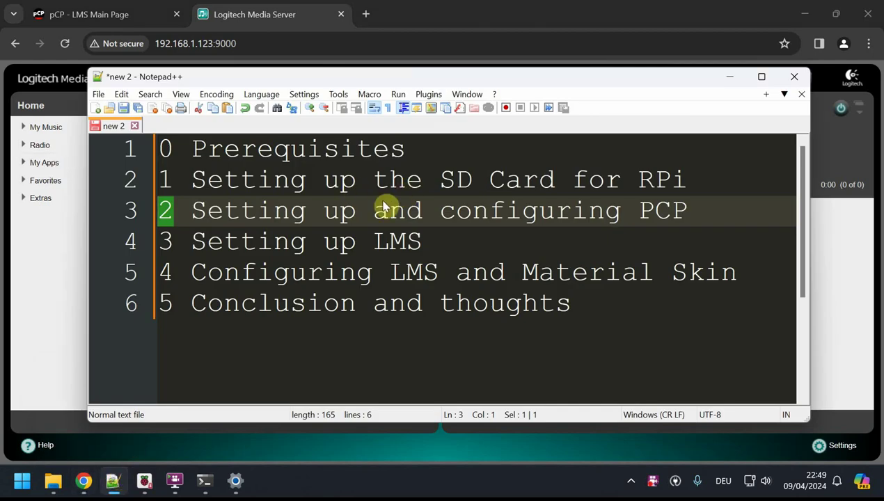
pyautogui.click(270, 240)
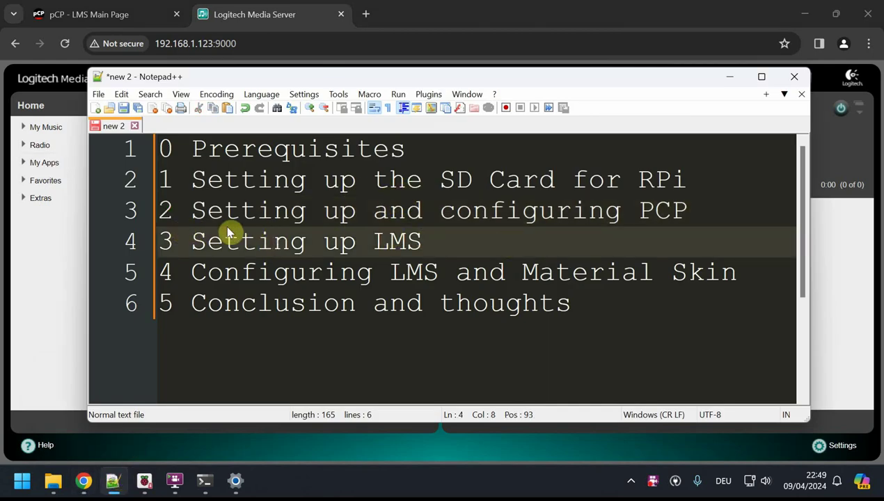
pyautogui.moveTo(426, 240); pyautogui.dragTo(164, 229)
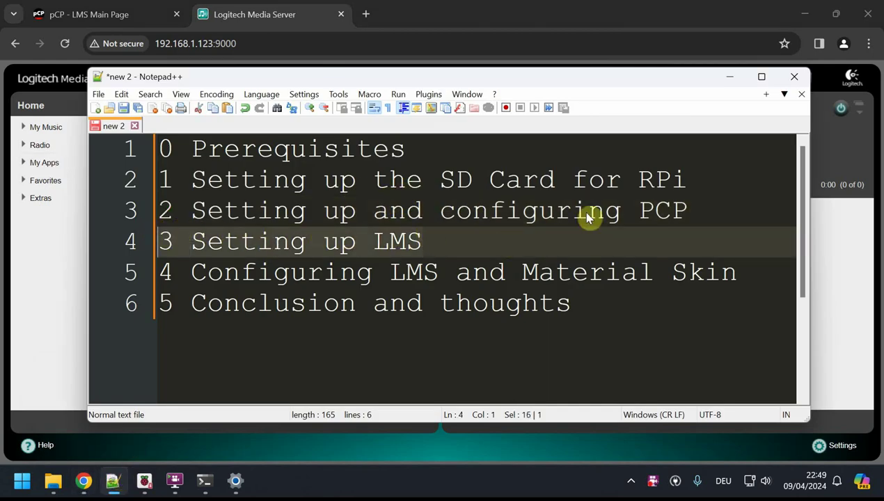
pyautogui.click(305, 245)
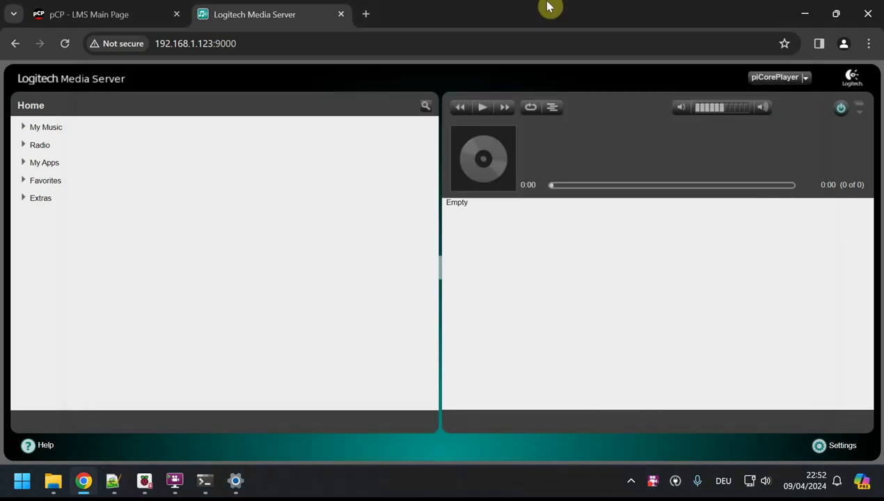
# Switch to the LPs folder in File Explorer and examine the contents of the Black Sabbath and Tangerine Dream folders.
pyautogui.moveTo(53, 479)
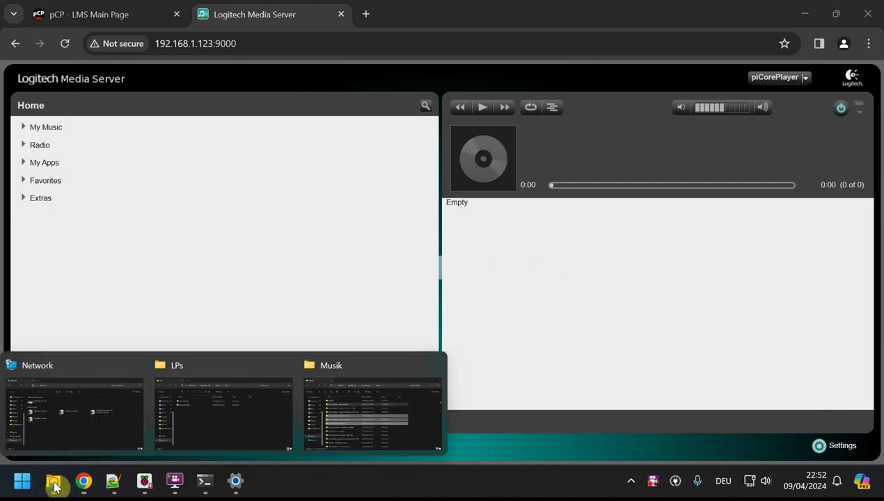
pyautogui.moveTo(346, 406)
pyautogui.click(213, 405)
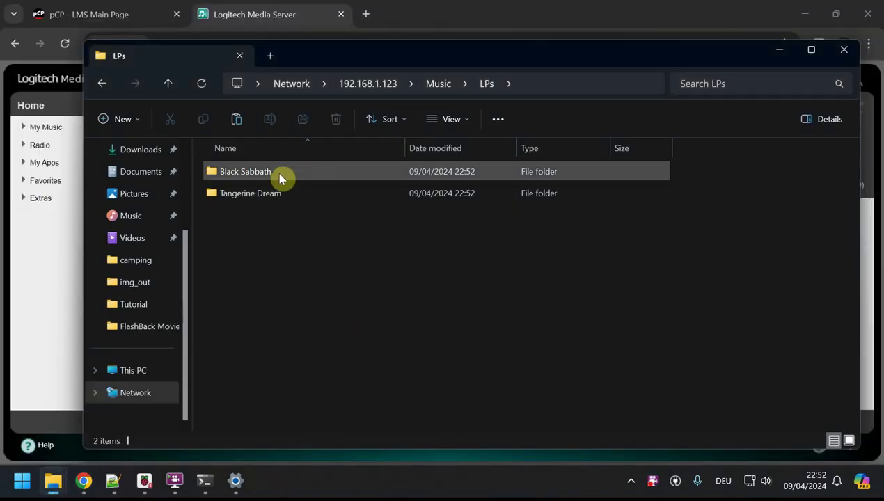
pyautogui.moveTo(286, 205)
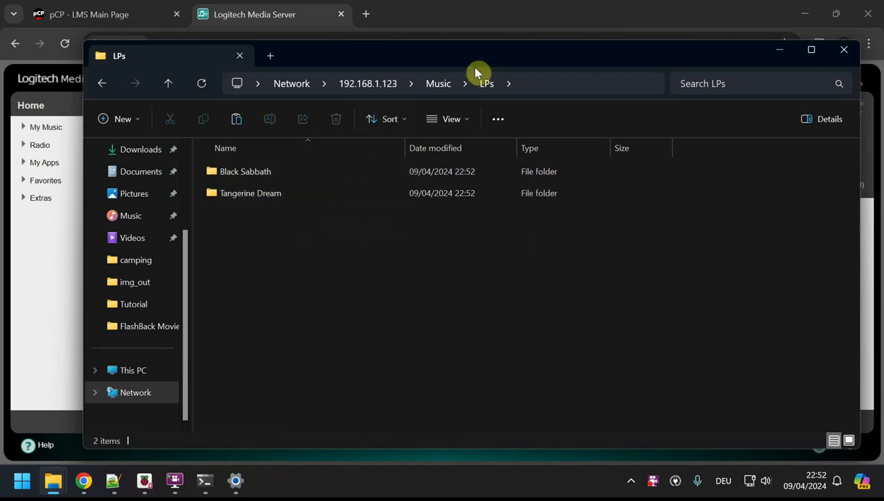
pyautogui.click(438, 83)
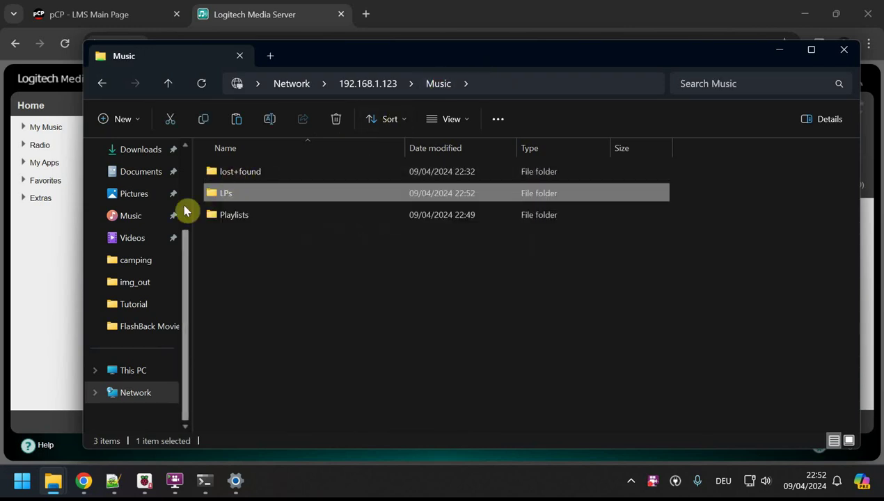
pyautogui.doubleClick(235, 193)
pyautogui.doubleClick(272, 173)
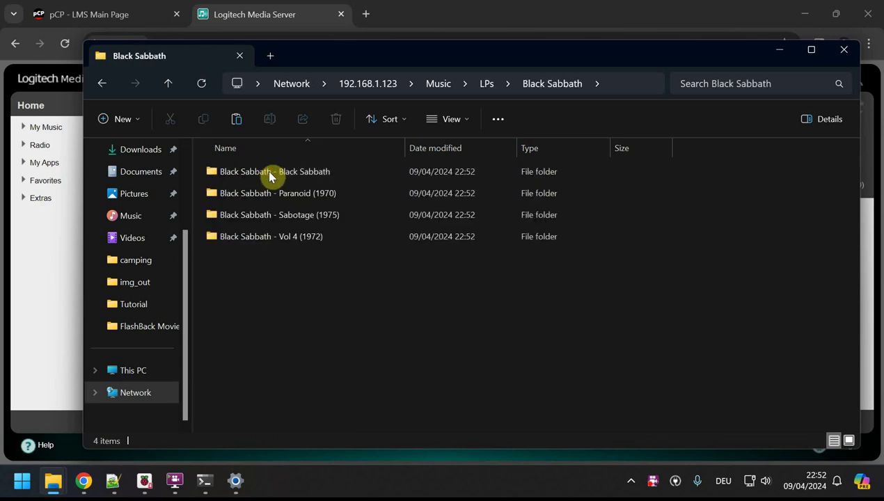
pyautogui.hotkey('alt', 'Up')
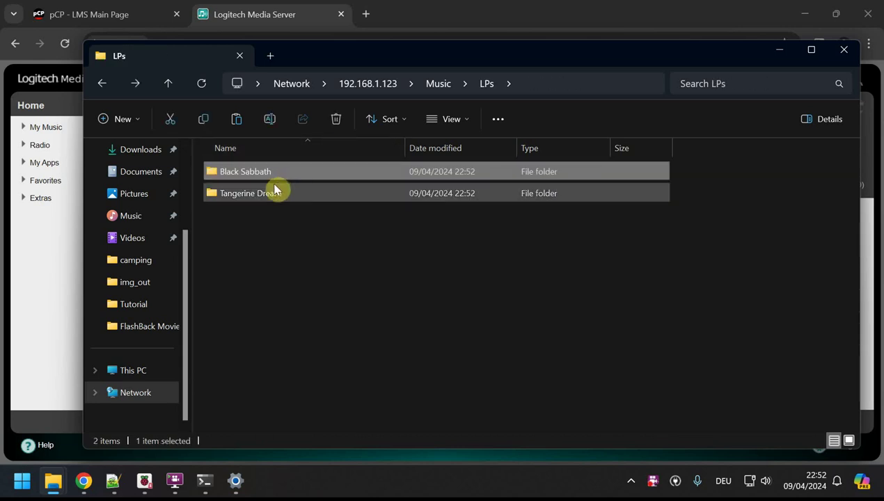
pyautogui.doubleClick(273, 193)
pyautogui.hotkey('alt', 'Up')
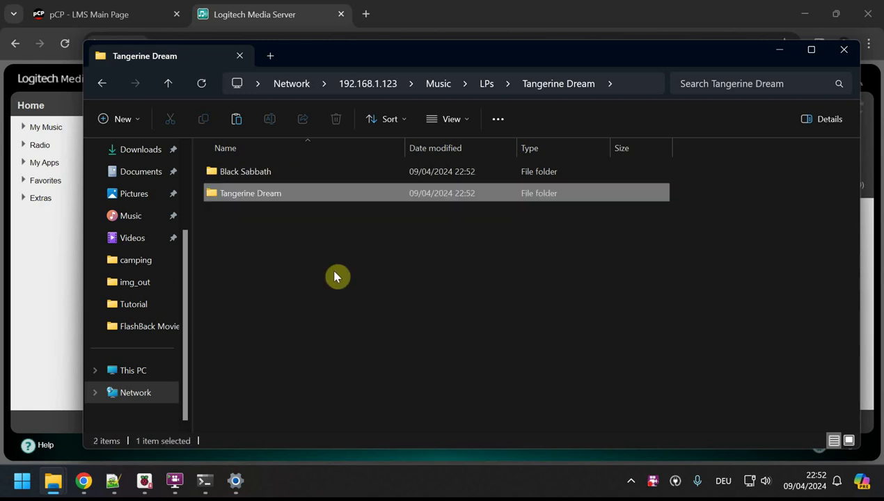
# Return to the browser, open the LMS server settings and browse the list of plugins.
pyautogui.click(60, 270)
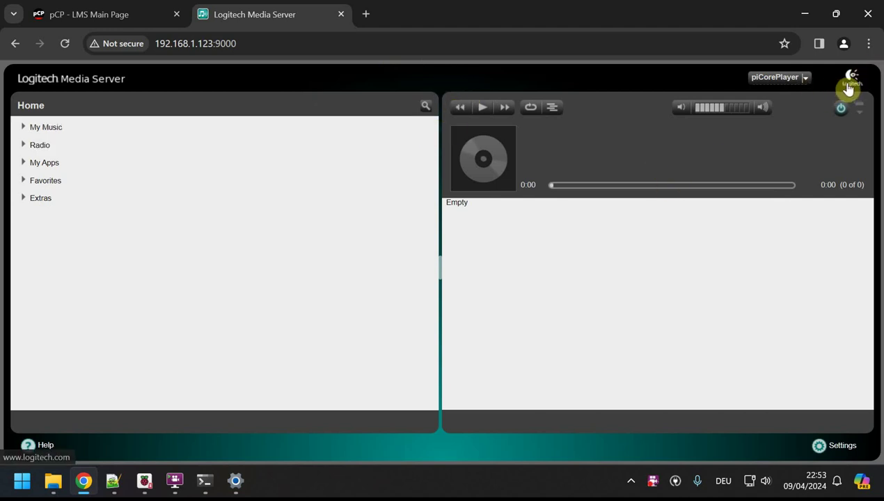
pyautogui.click(842, 448)
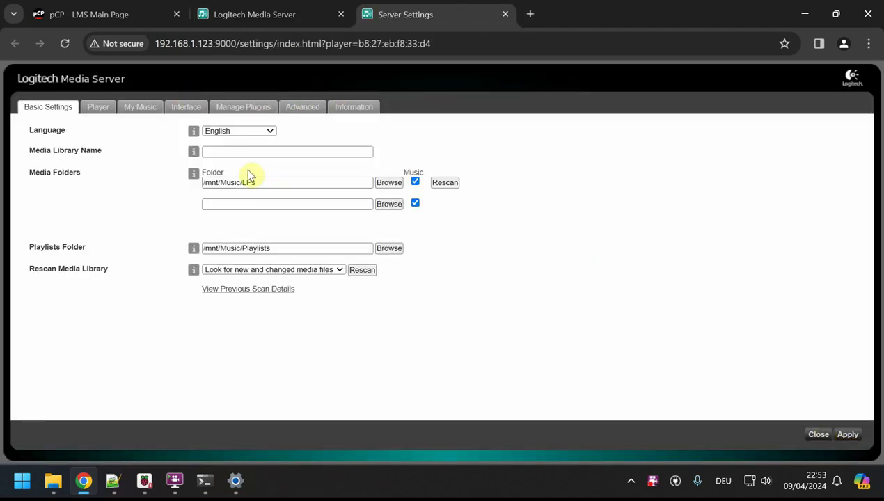
pyautogui.click(258, 110)
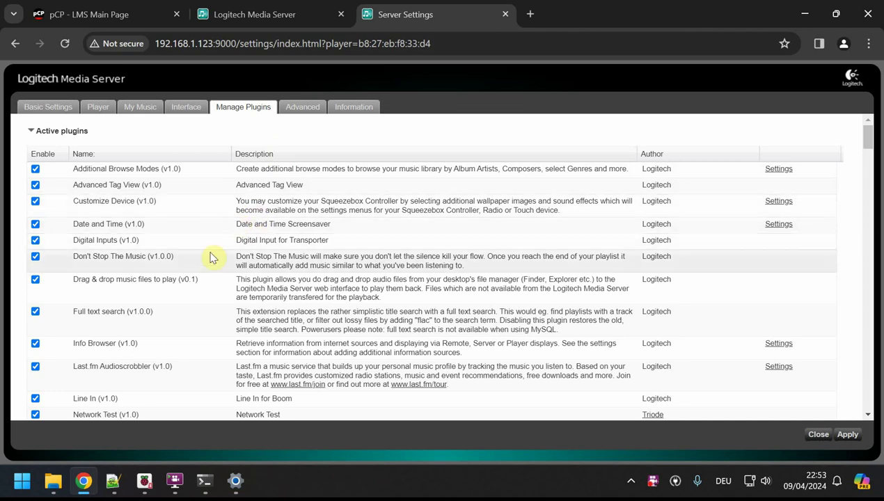
pyautogui.scroll(-10, 389, 216)
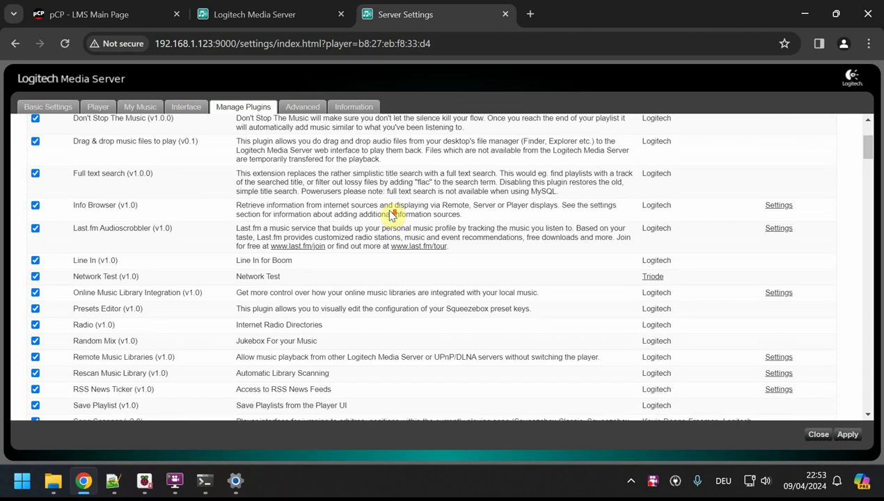